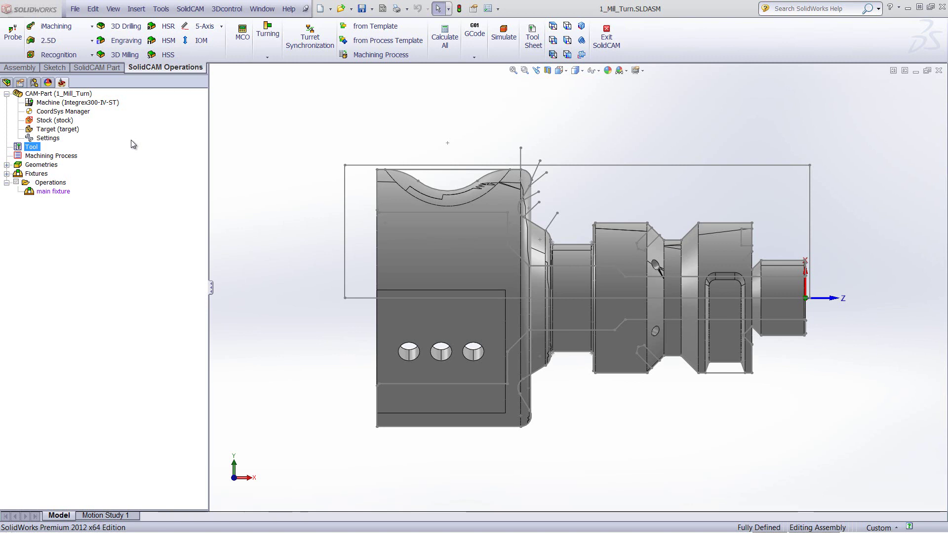
Step: Open the stock definition from the CAM-Part data and set the stock to be defined by Cylinder
left_click(40, 93)
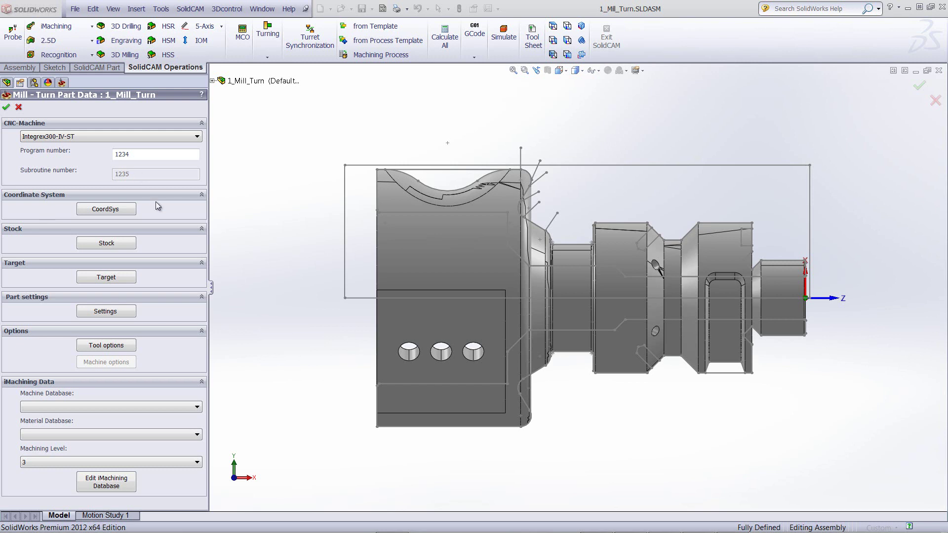
left_click(116, 244)
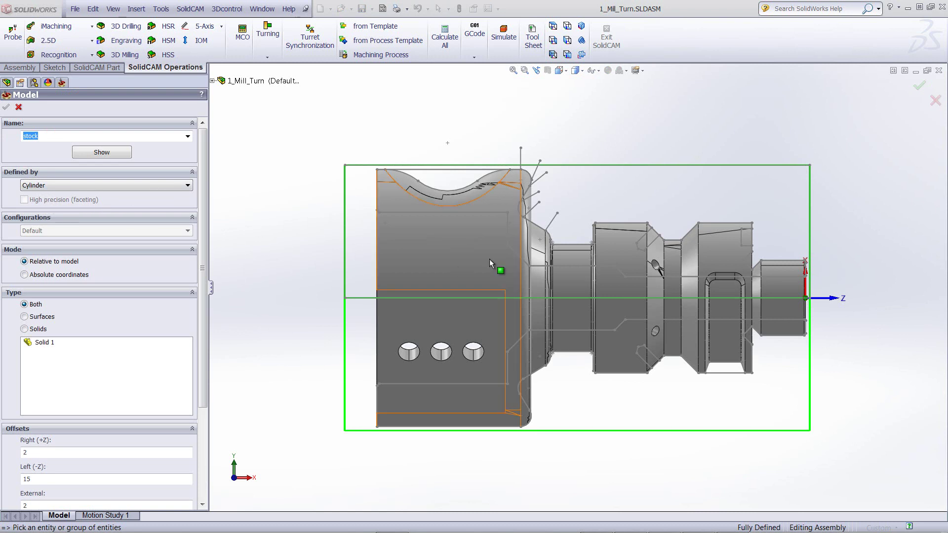
mouse_move(634, 246)
middle_mouse_down()
mouse_move(593, 262)
mouse_move(621, 252)
middle_mouse_up()
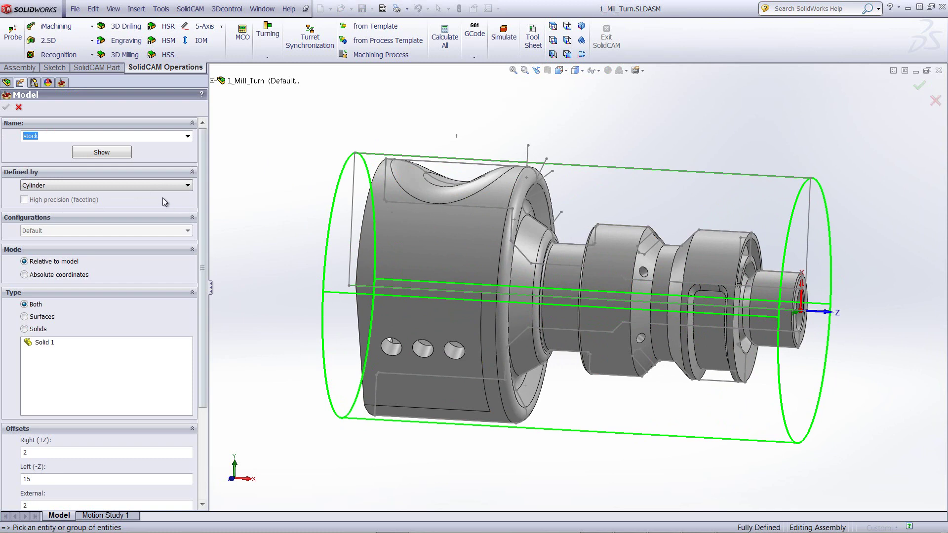
left_click(155, 185)
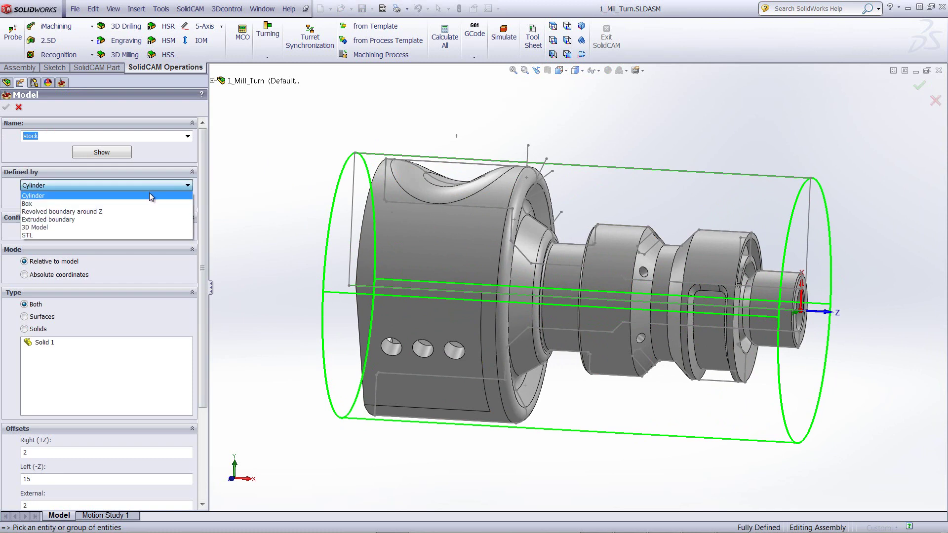
left_click(150, 195)
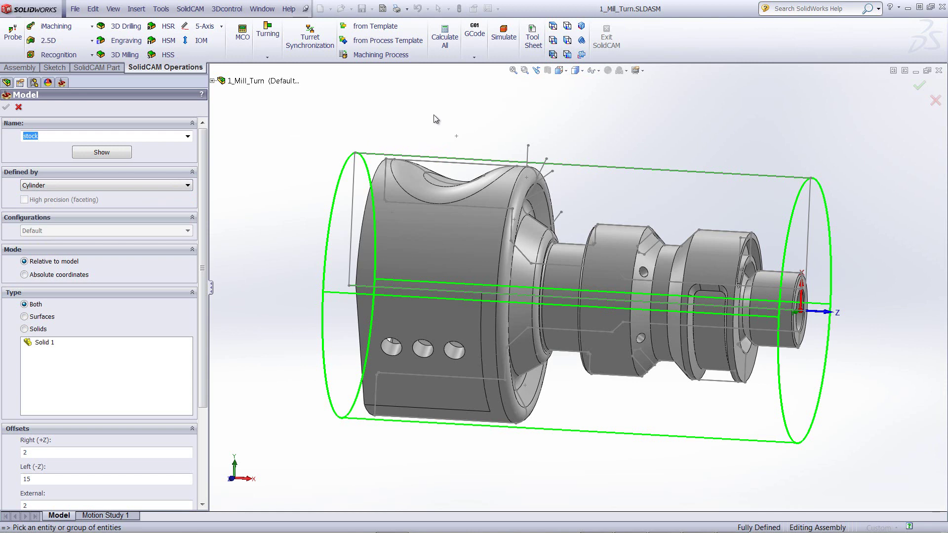
mouse_move(662, 108)
middle_mouse_down()
mouse_move(700, 118)
mouse_move(661, 126)
middle_mouse_up()
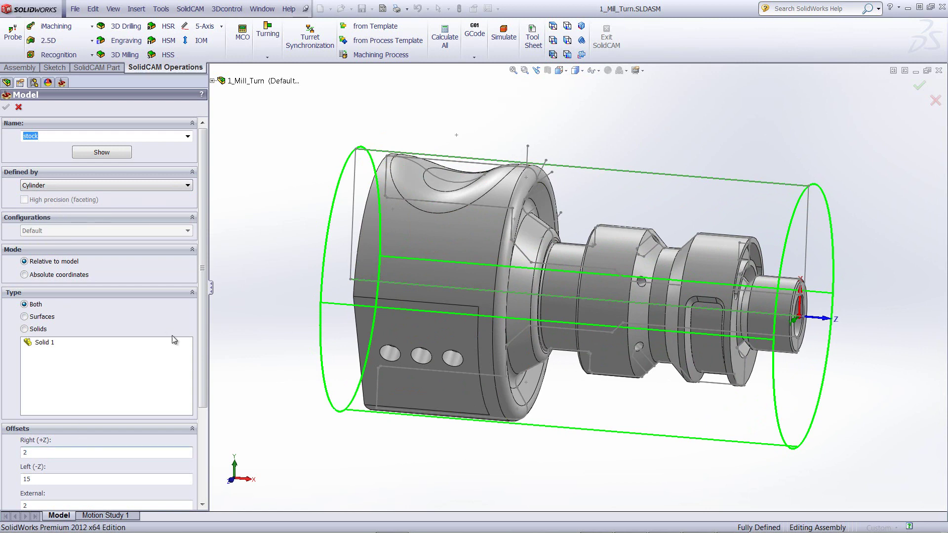
Step: Examine the cylindrical stock's right, left, external and internal diameter offsets against the part in front view
scroll(205, 310, "down", 1)
scroll(205, 306, "down", 3)
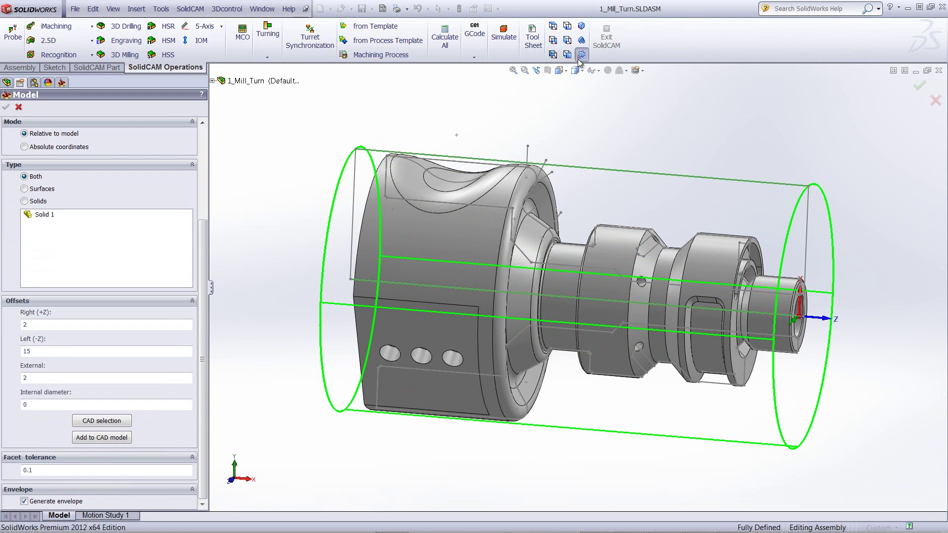
key("ctrl+1")
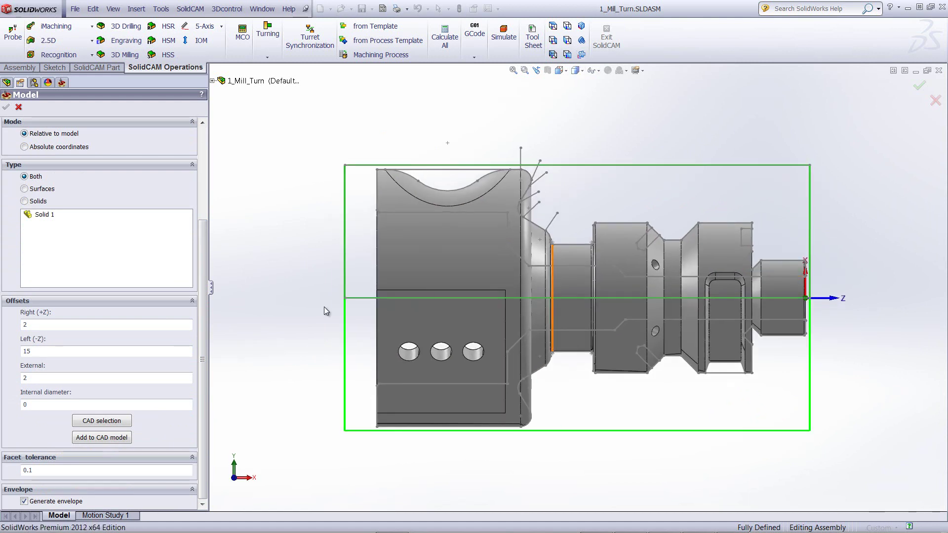
left_click(44, 351)
left_click(68, 378)
left_click(837, 142)
left_click_drag(202, 229, 218, 116)
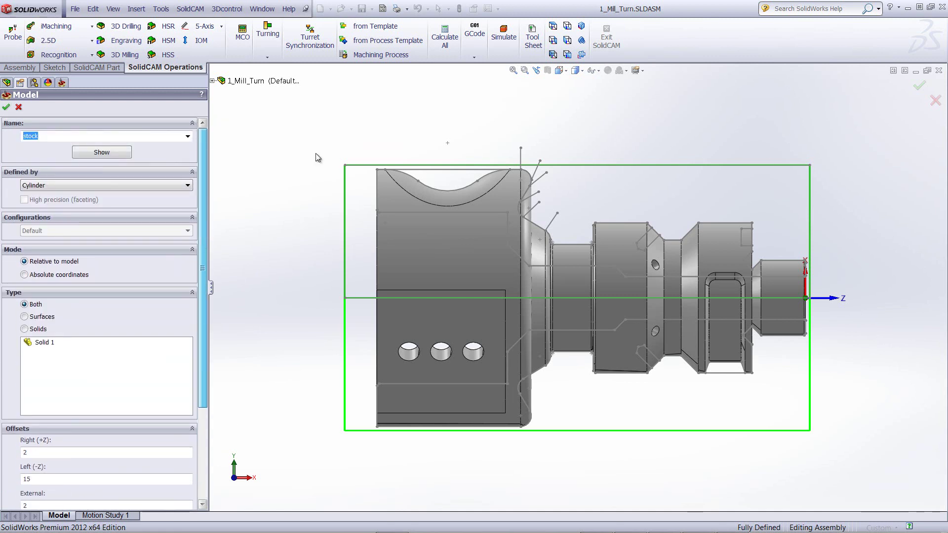
Step: Keep Cylinder as the stock's defining method and accept the stock definition
left_click(87, 187)
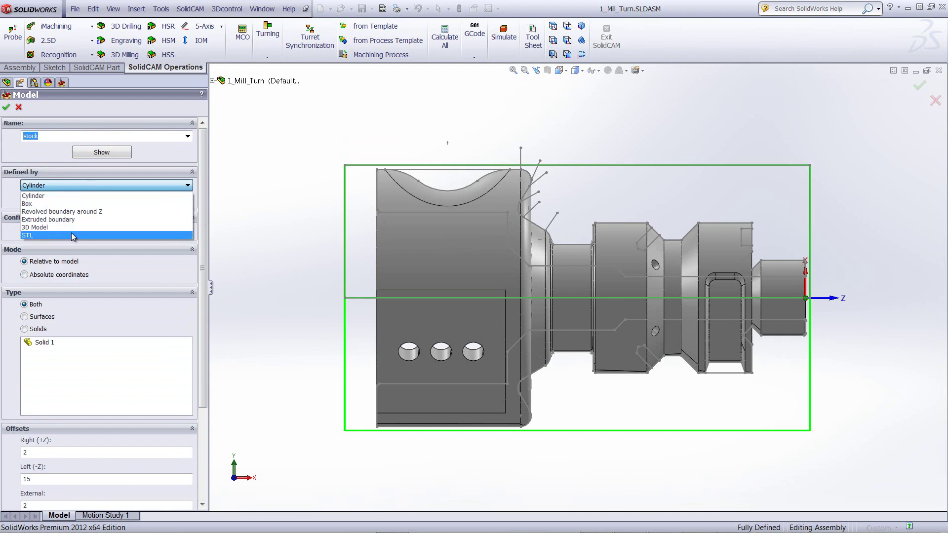
left_click(44, 196)
key("Return")
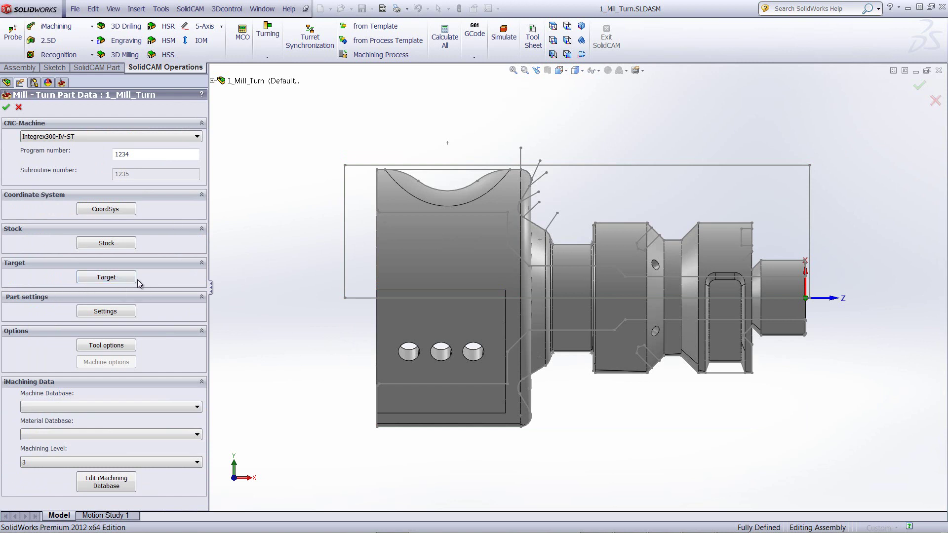
Step: Reselect the part's solid body as the target model, then accept the target and the Mill-Turn part data
left_click(122, 279)
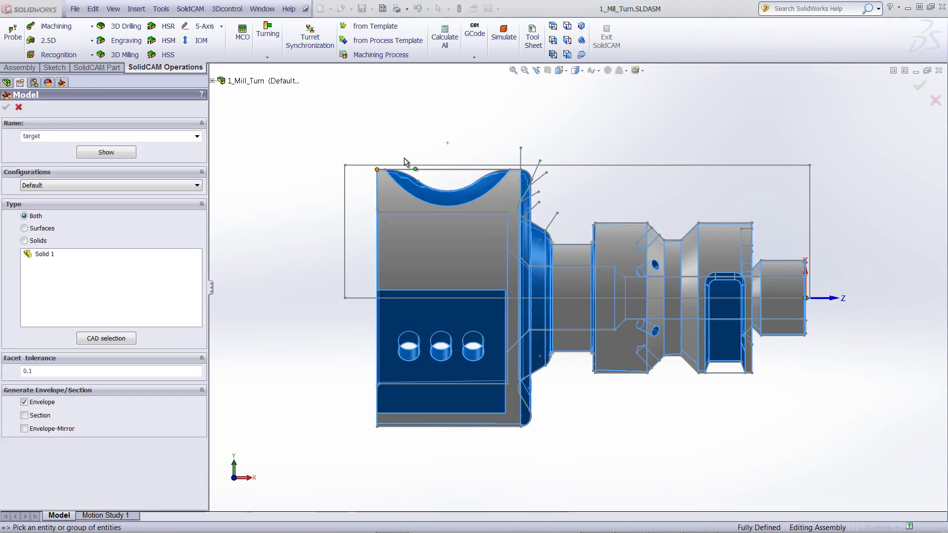
middle_click_drag(424, 168, 529, 188)
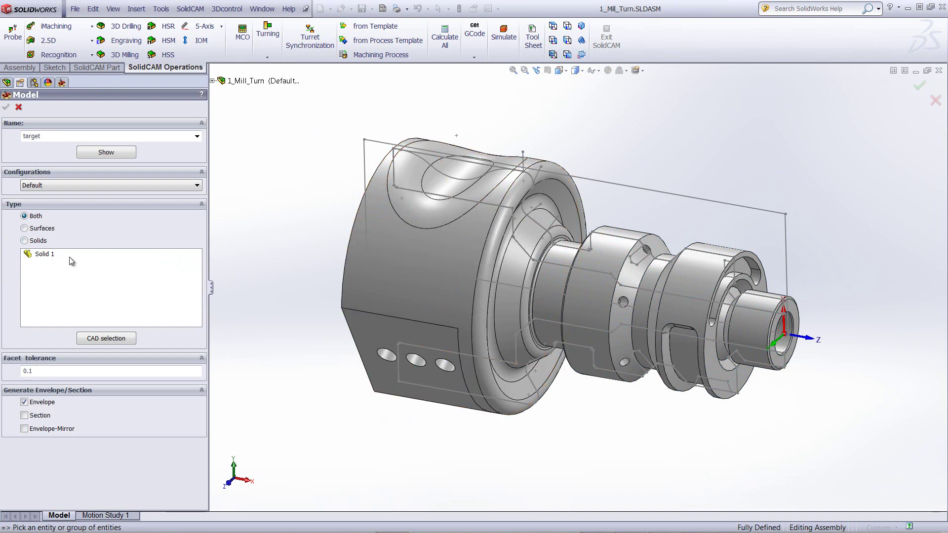
left_click(421, 264)
left_click(419, 266)
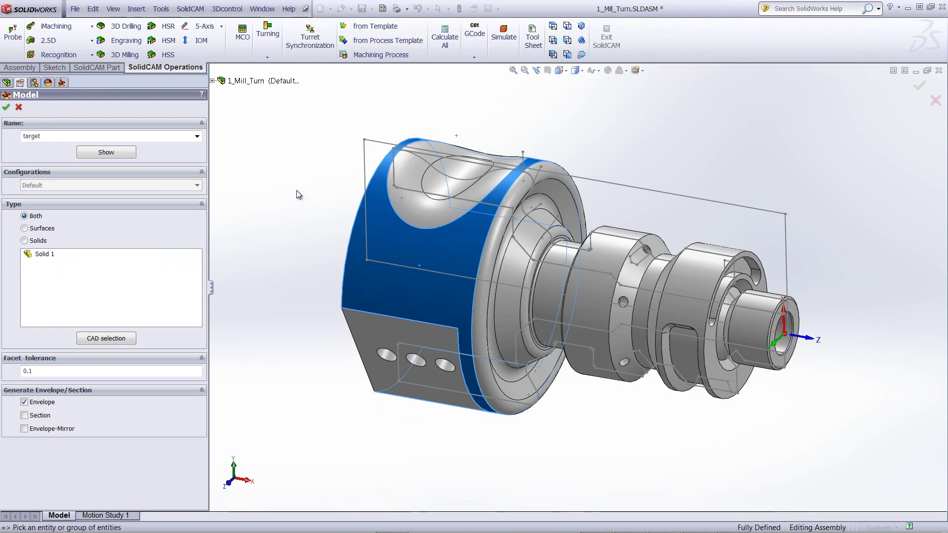
left_click(6, 107)
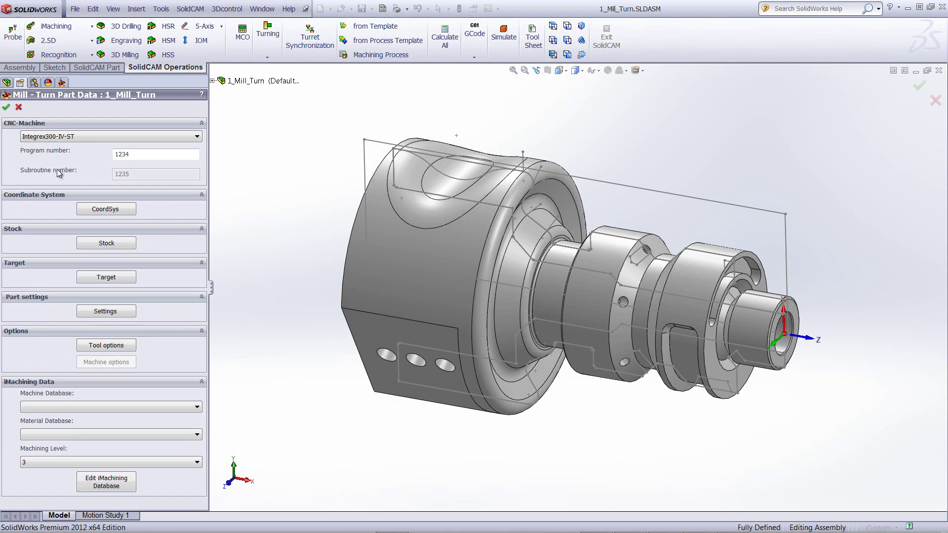
key("Return")
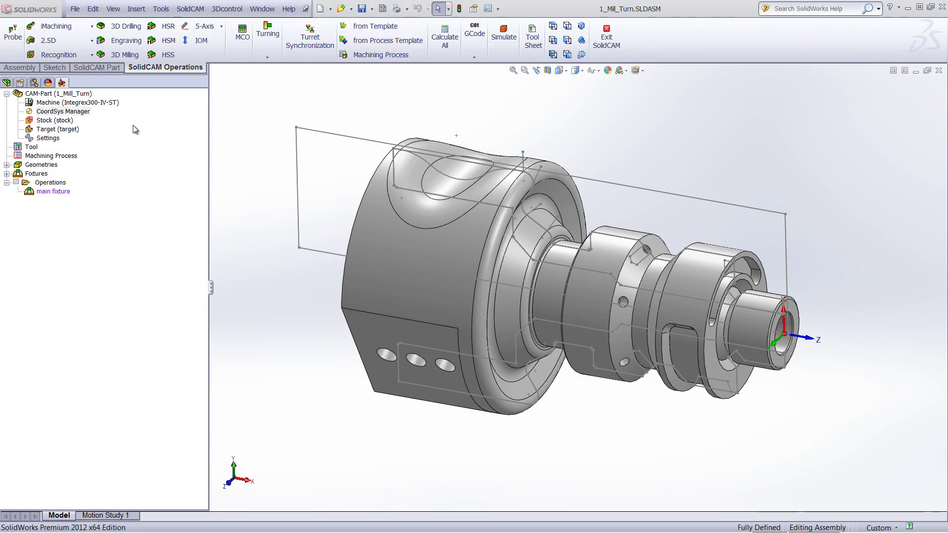
Step: Open the Integrex300-IV-ST machine definition and look through its machine, controller and user-defined parameter sections
double_click(82, 103)
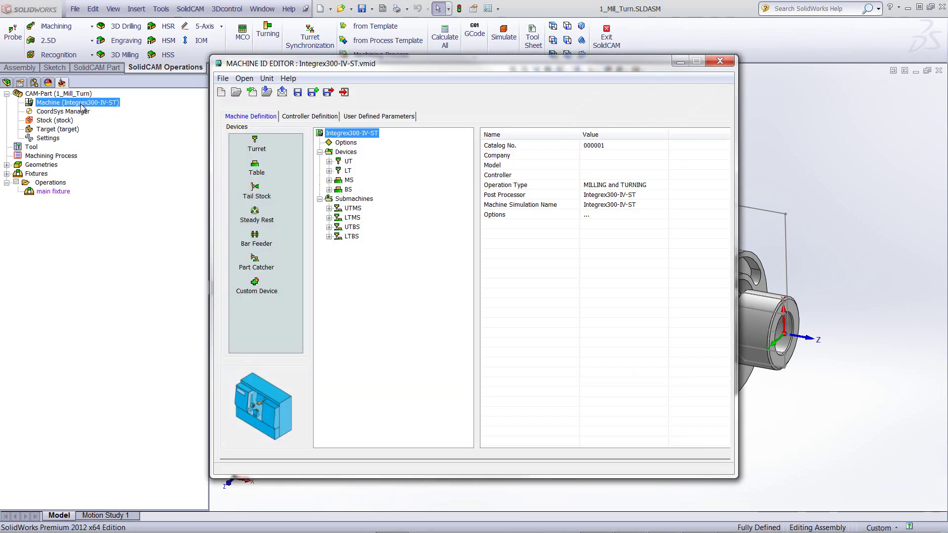
left_click_drag(437, 68, 468, 49)
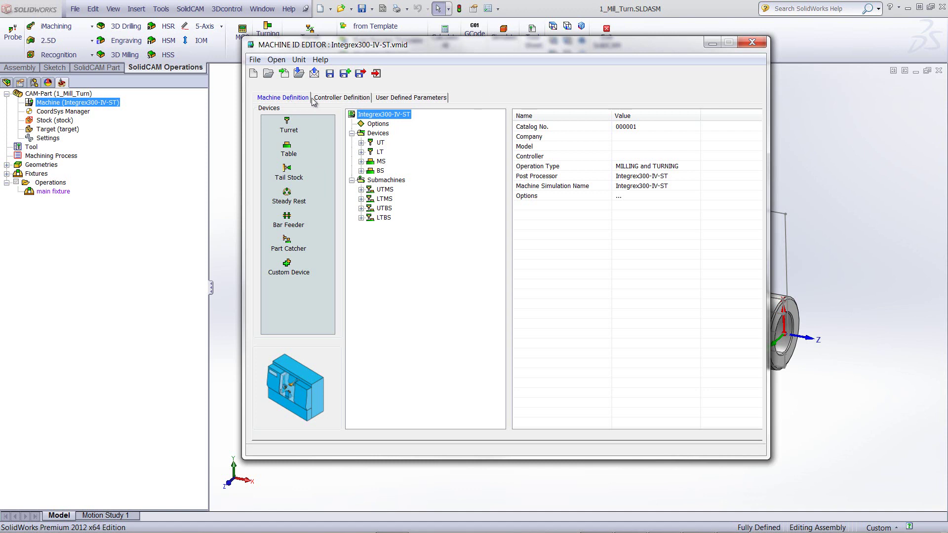
left_click(332, 101)
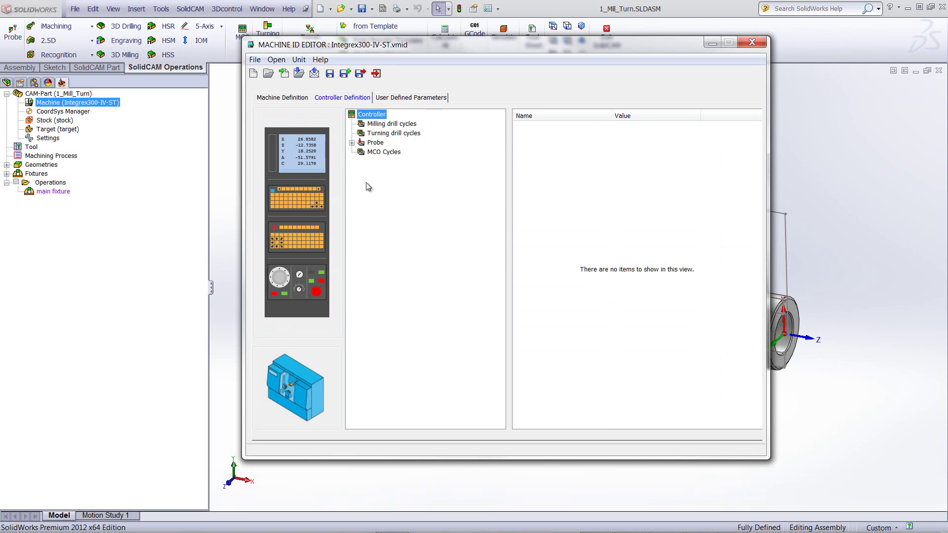
left_click(401, 99)
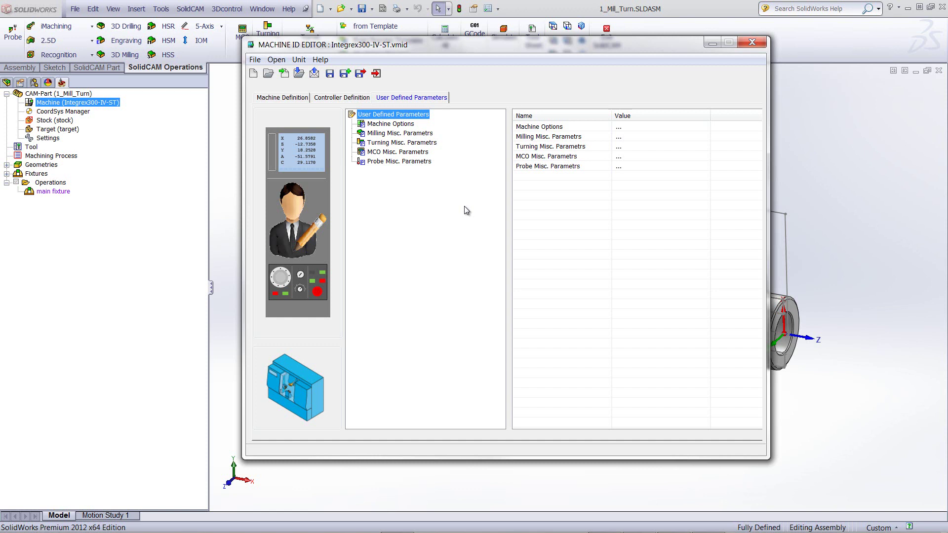
left_click(276, 100)
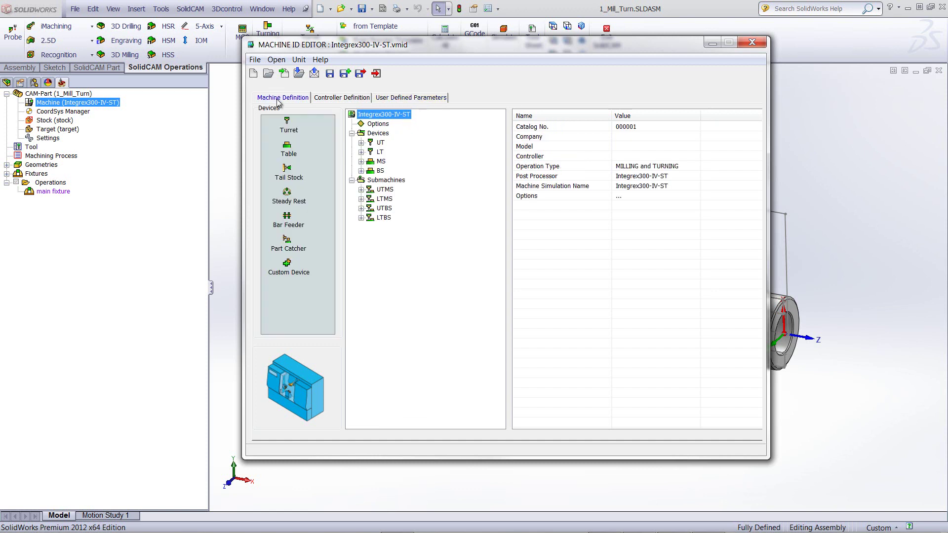
Step: Go through the machine's device list to the MS device and view its properties
key("Down")
key("Down")
key("Down")
key("Down")
key("Down")
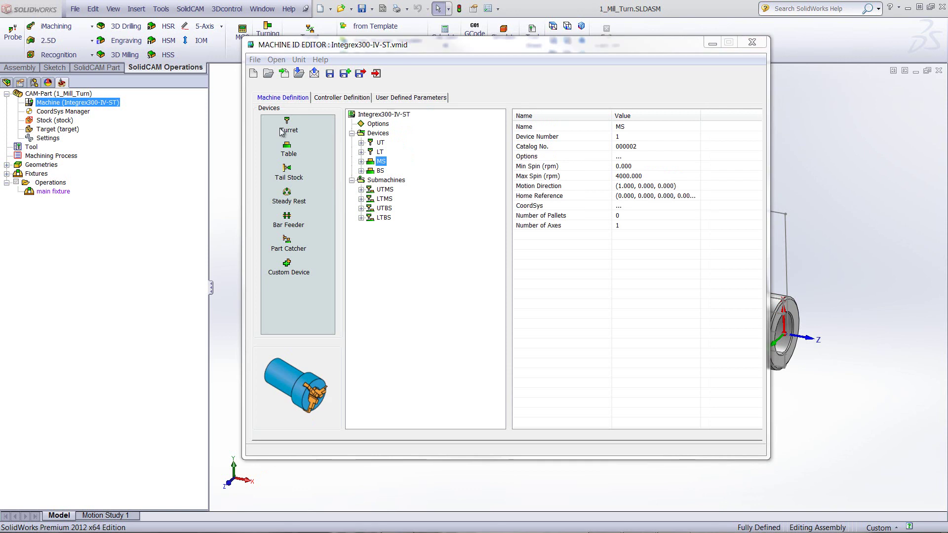
Step: Open the machine simulation, examine the Integrex 300-IV ST's spindles and turrets from several angles, and close it
left_click(273, 60)
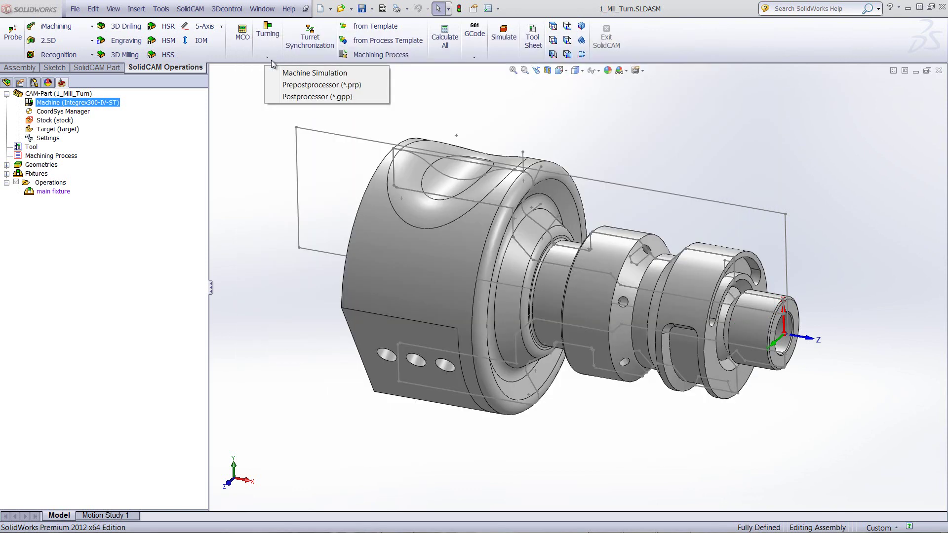
left_click(296, 73)
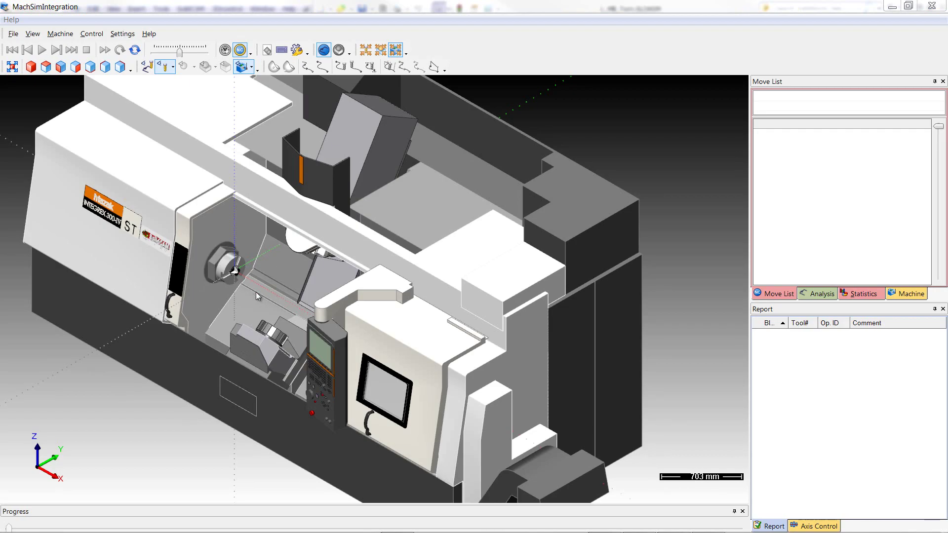
left_click_drag(256, 292, 339, 280)
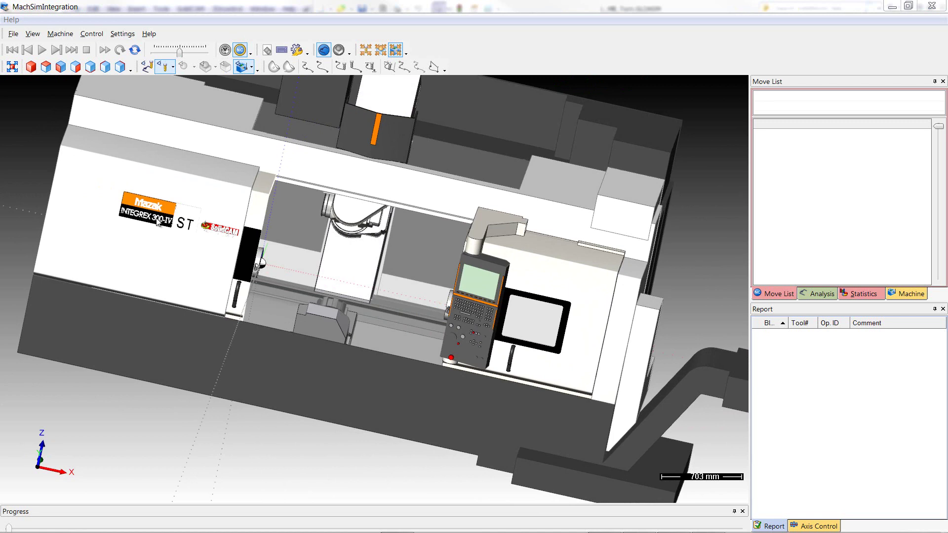
left_click_drag(327, 268, 375, 271)
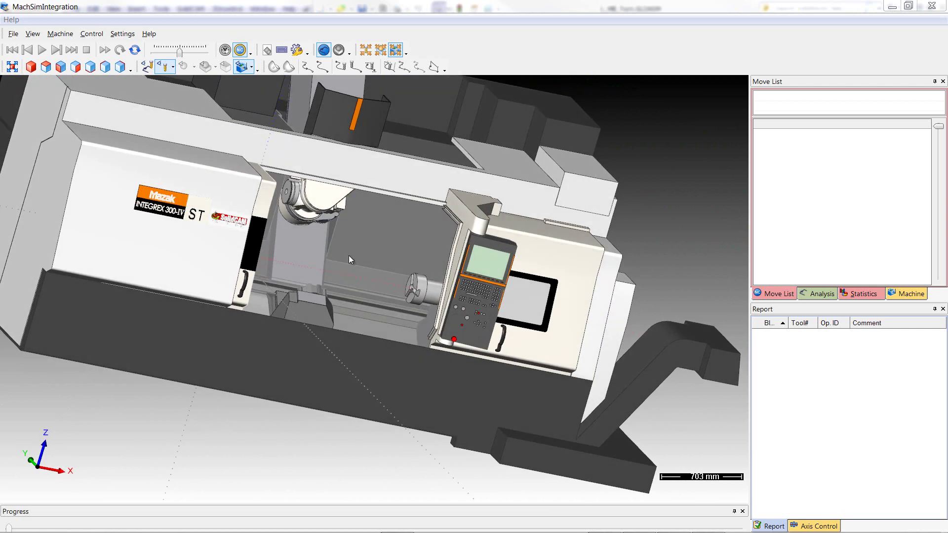
scroll(322, 235, "up", 5)
left_click_drag(314, 265, 273, 374)
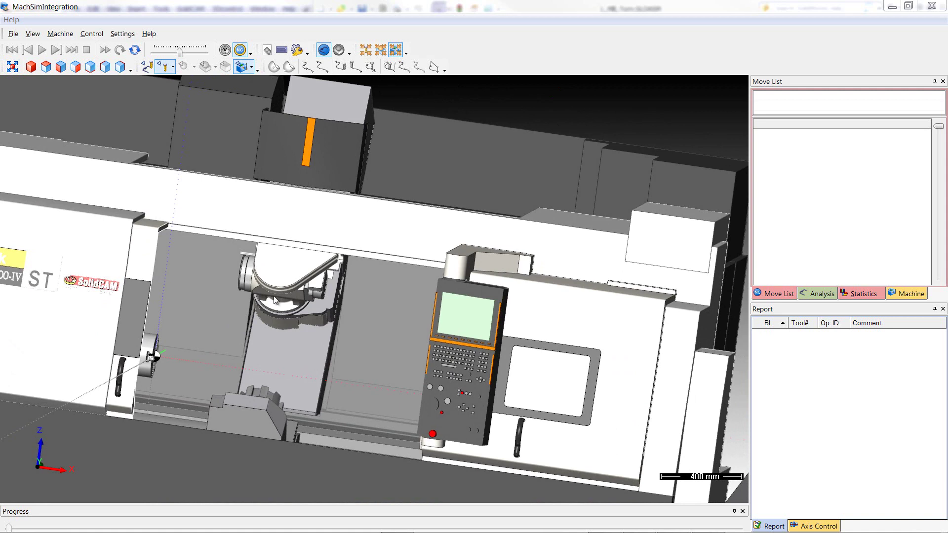
left_click_drag(275, 300, 274, 291)
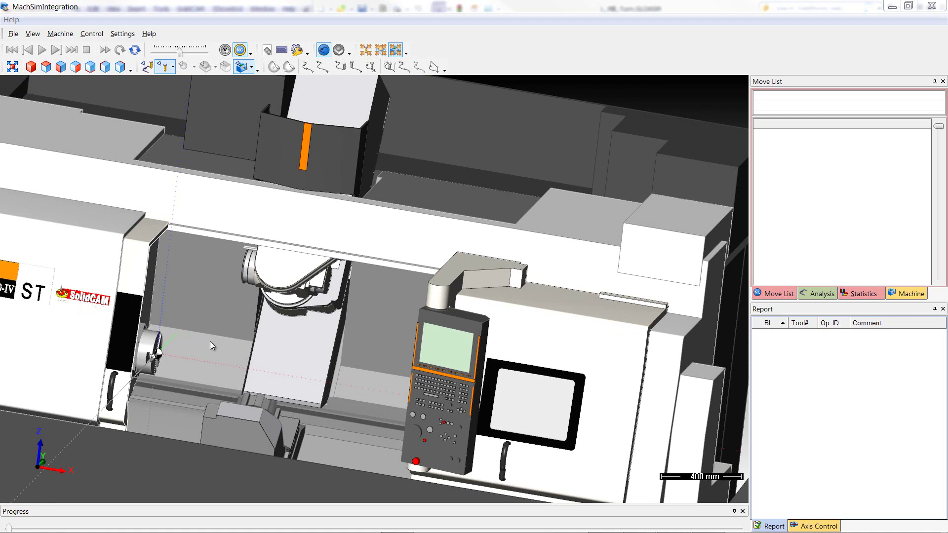
left_click_drag(252, 341, 243, 384)
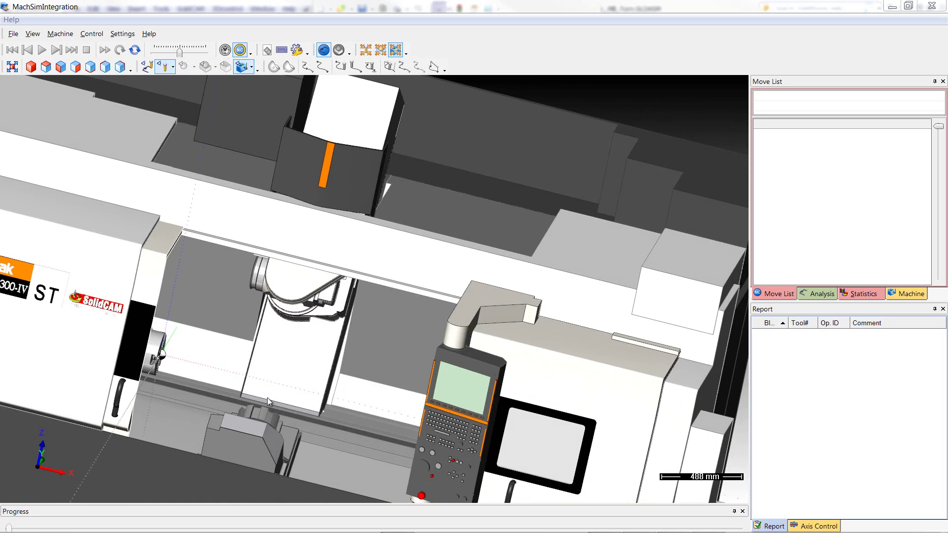
left_click_drag(259, 407, 200, 377)
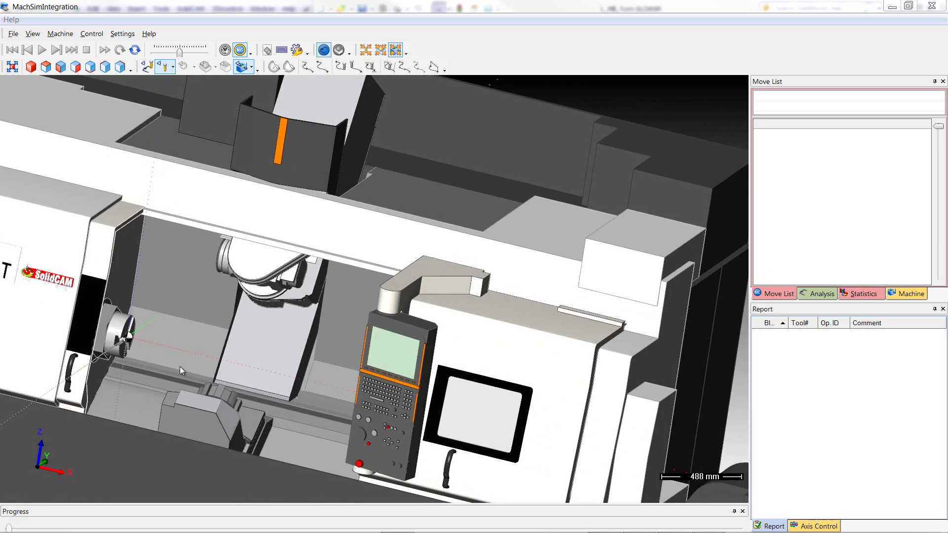
left_click_drag(125, 341, 337, 410)
left_click_drag(446, 418, 332, 383)
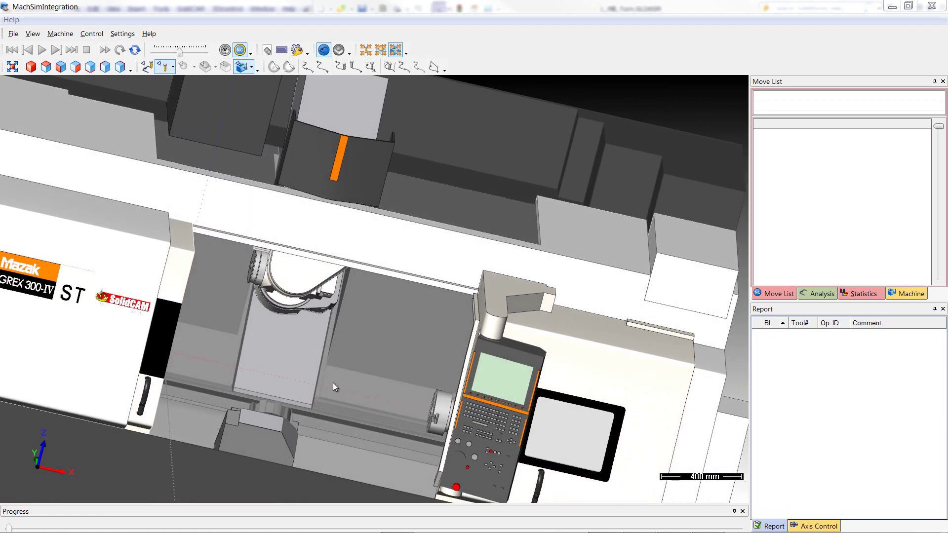
scroll(333, 383, "down", 3)
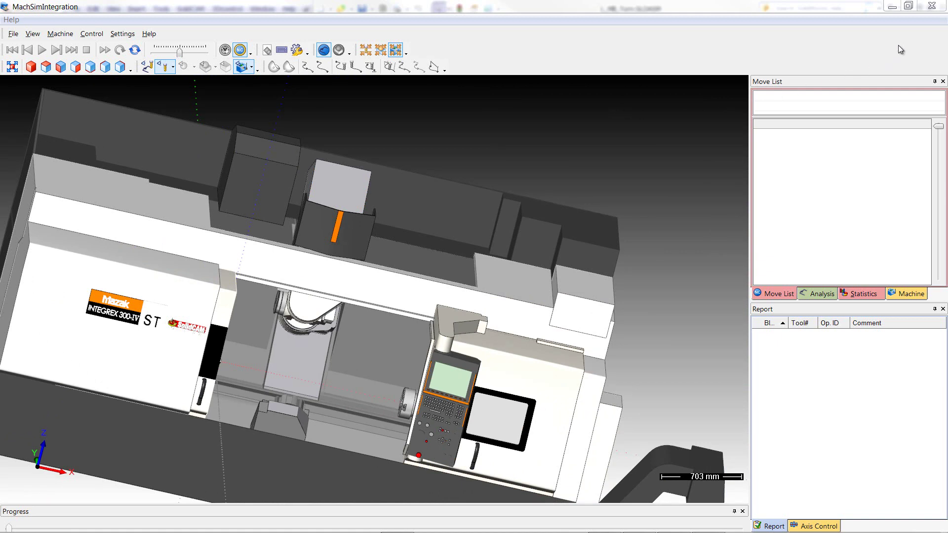
left_click(937, 6)
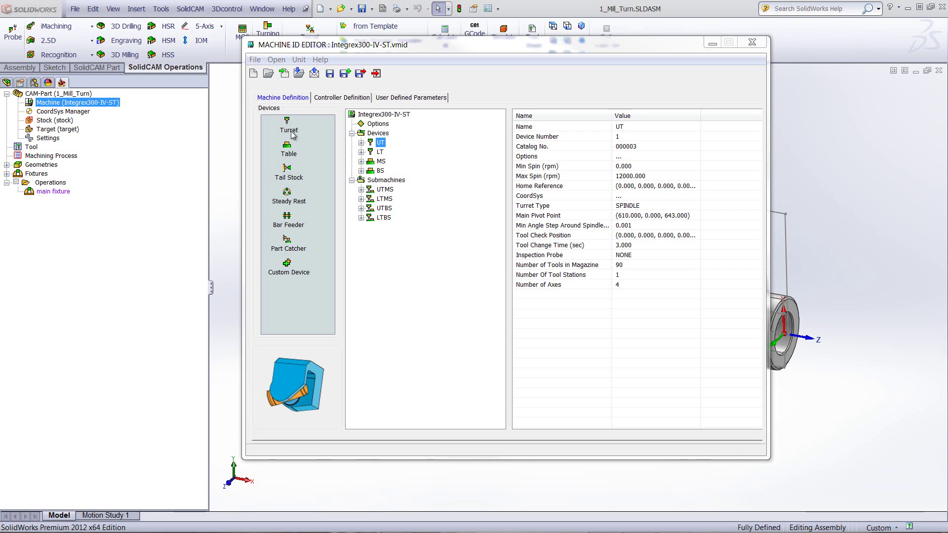
Step: Examine the properties of the UT turret in the machine definition
mouse_move(287, 125)
left_mouse_down()
mouse_move(337, 197)
mouse_move(380, 222)
mouse_move(289, 129)
left_mouse_up()
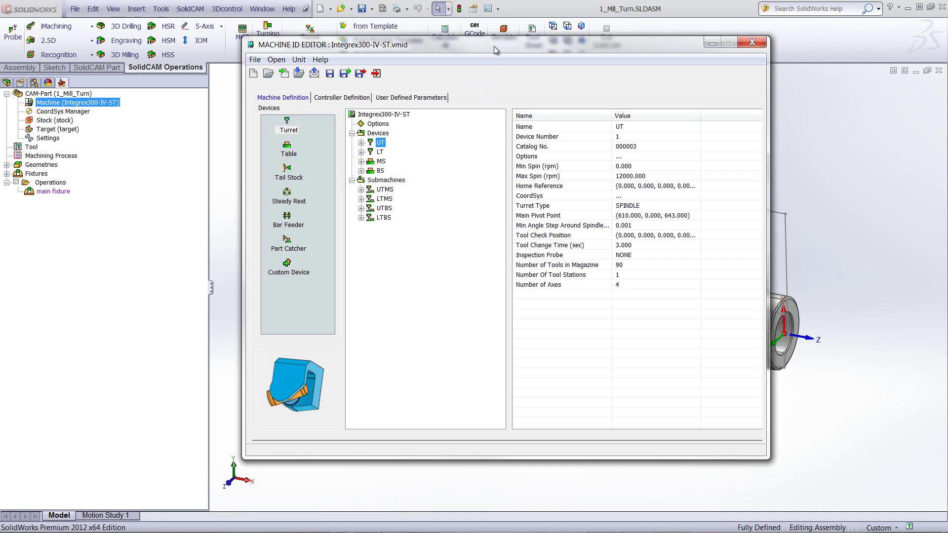
left_click_drag(493, 46, 537, 47)
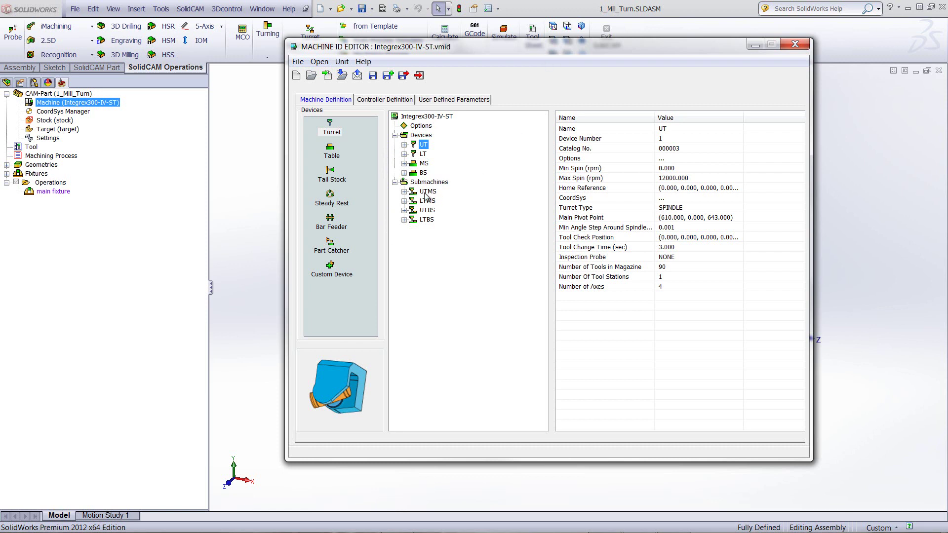
Step: Compare the properties of the UT and LT turrets and the MS and BS spindles in the machine definition
left_click(424, 154)
left_click(425, 164)
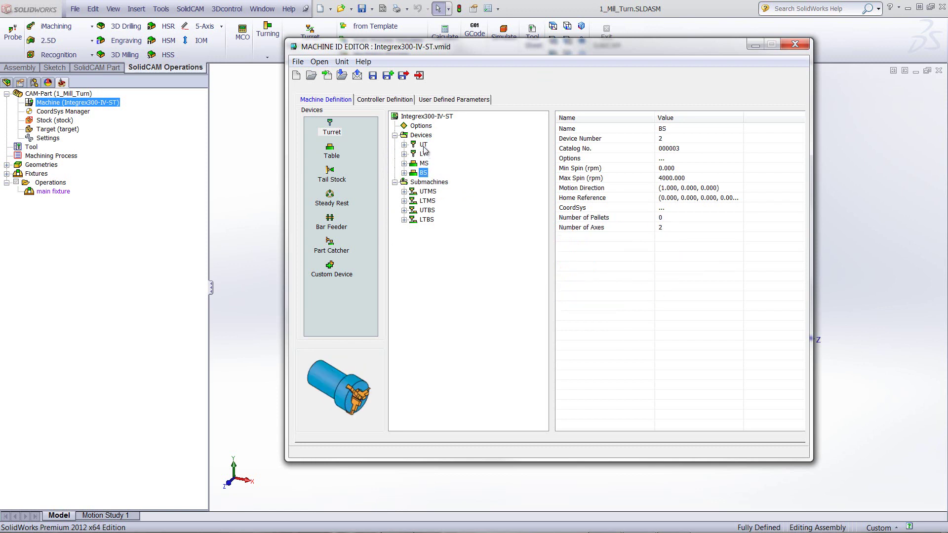
left_click(424, 145)
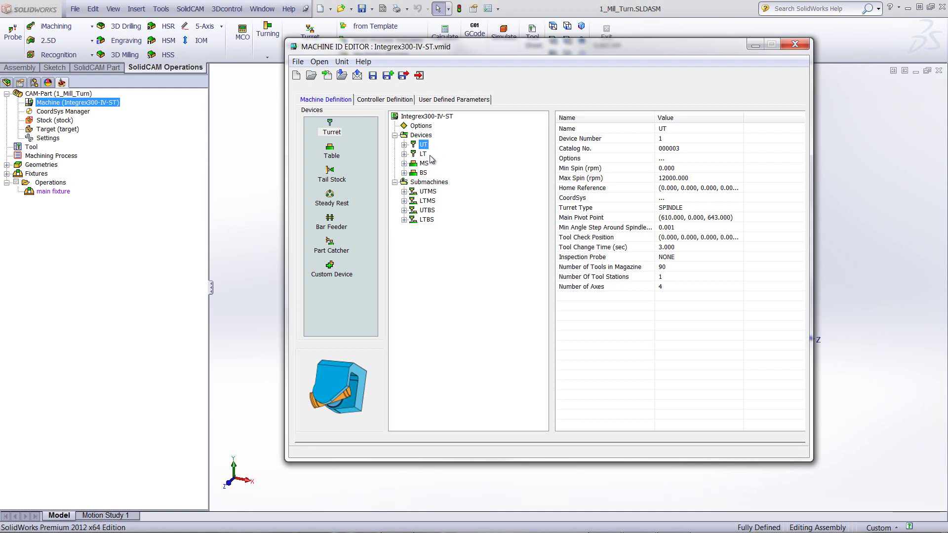
left_click(424, 156)
left_click(423, 173)
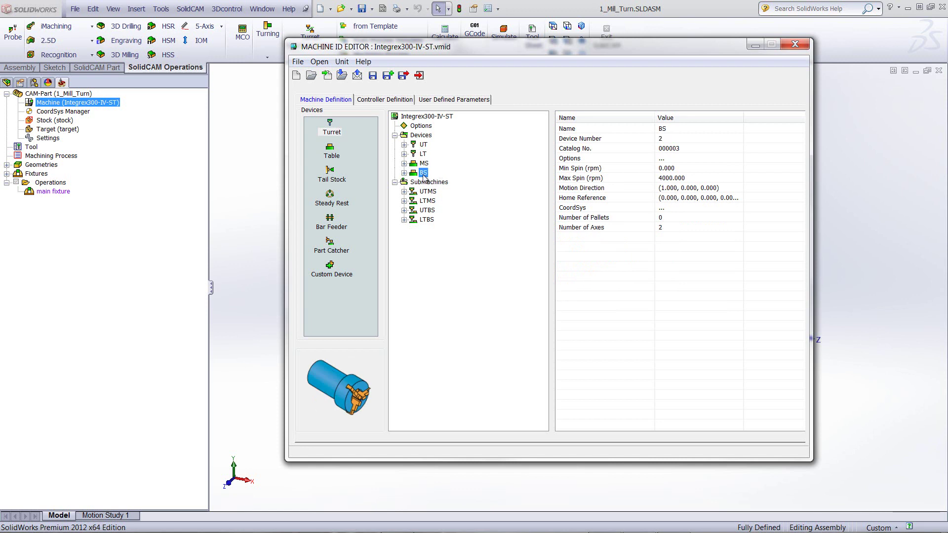
left_click(424, 164)
left_click(424, 173)
left_click(422, 146)
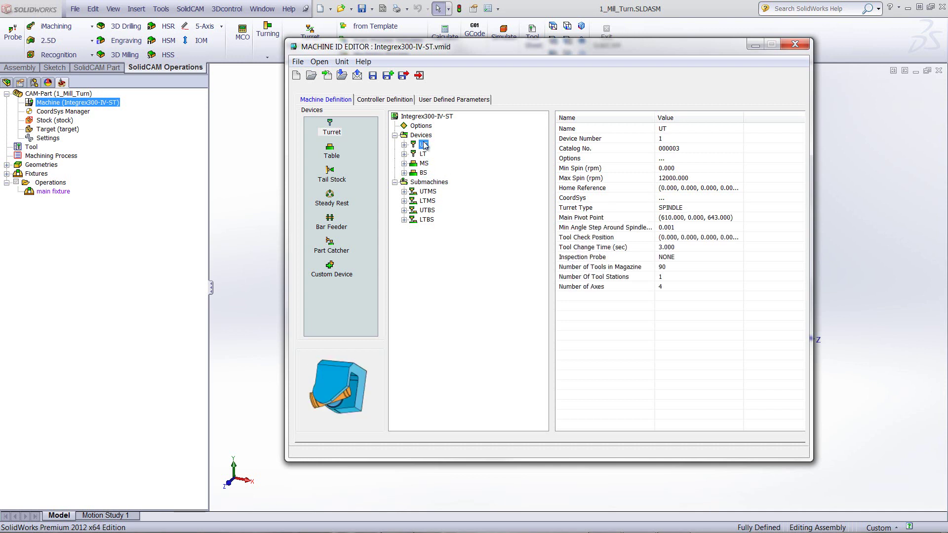
Step: Examine the UT turret's Z, X and Y axes and its overall axes list
left_click(405, 144)
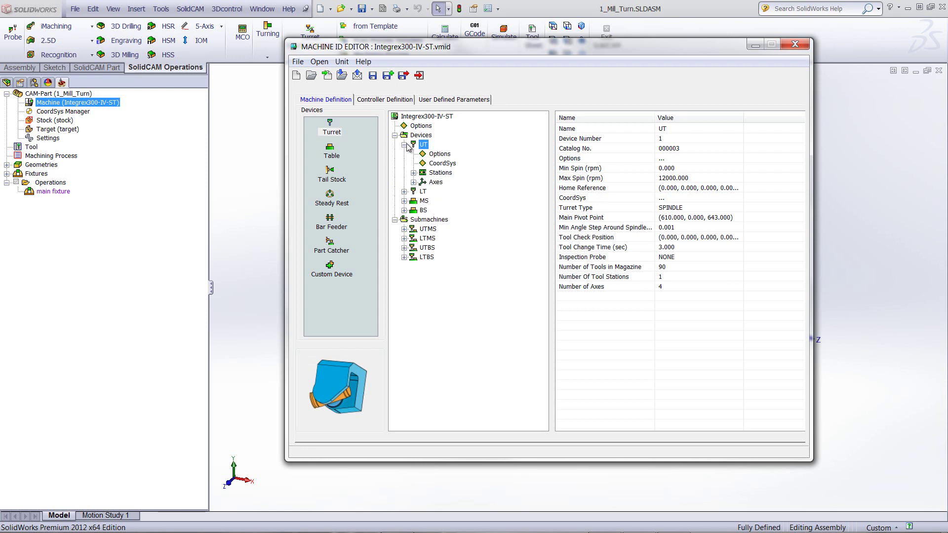
left_click(413, 182)
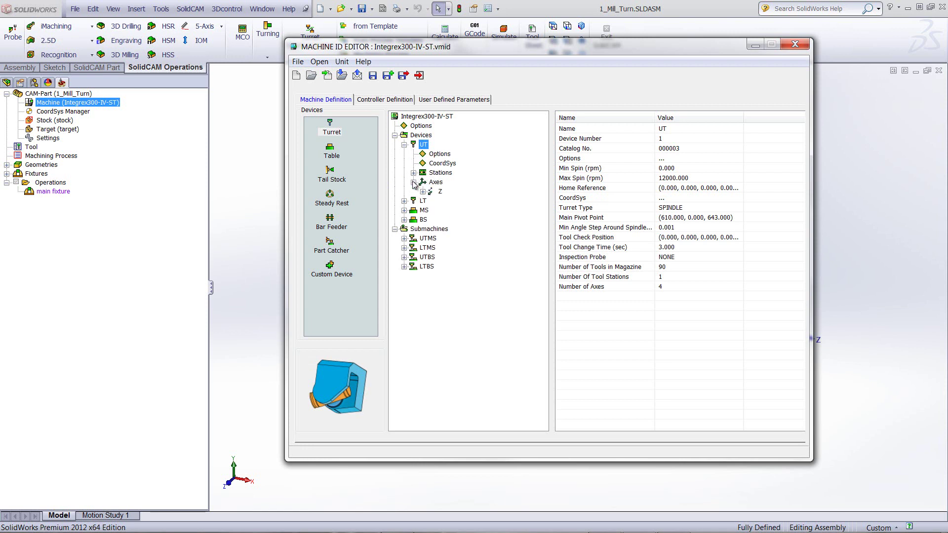
left_click(439, 192)
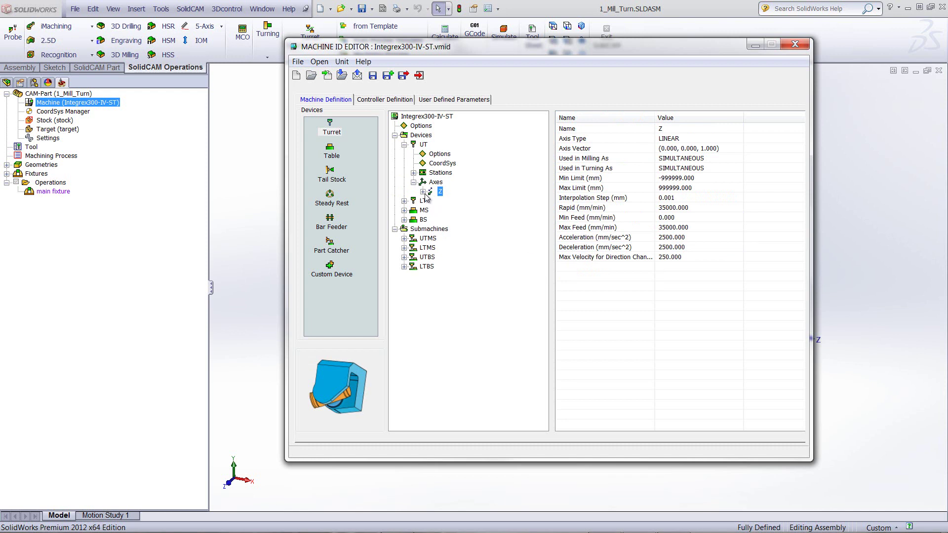
left_click(422, 192)
left_click(450, 201)
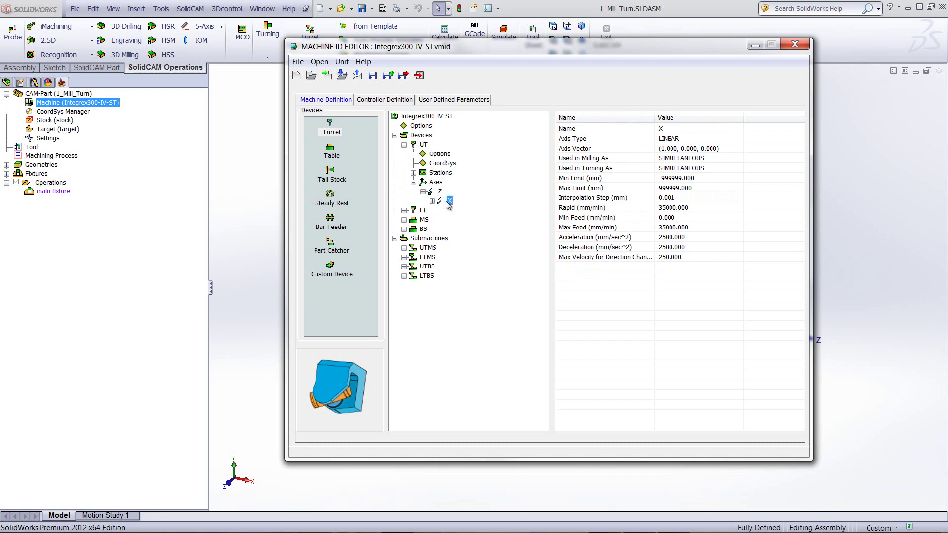
left_click(432, 201)
left_click(458, 210)
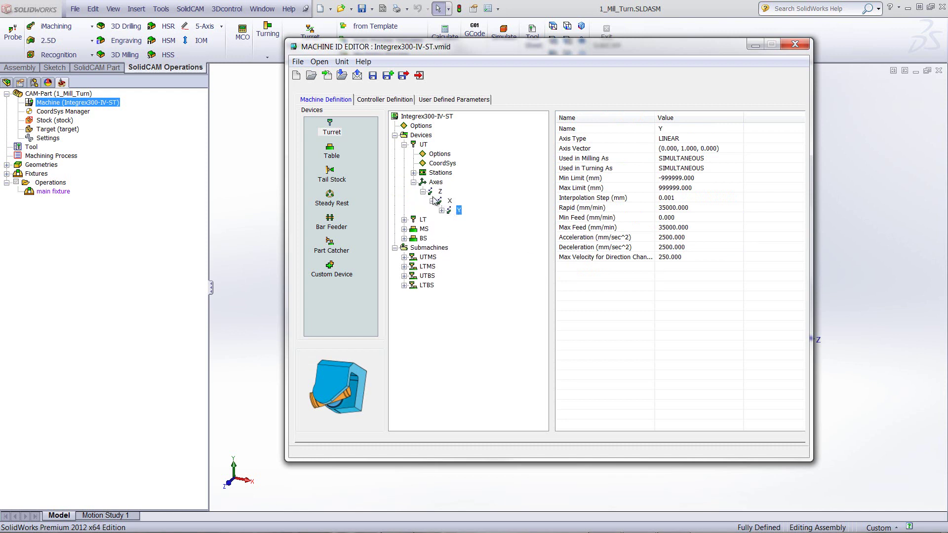
double_click(419, 183)
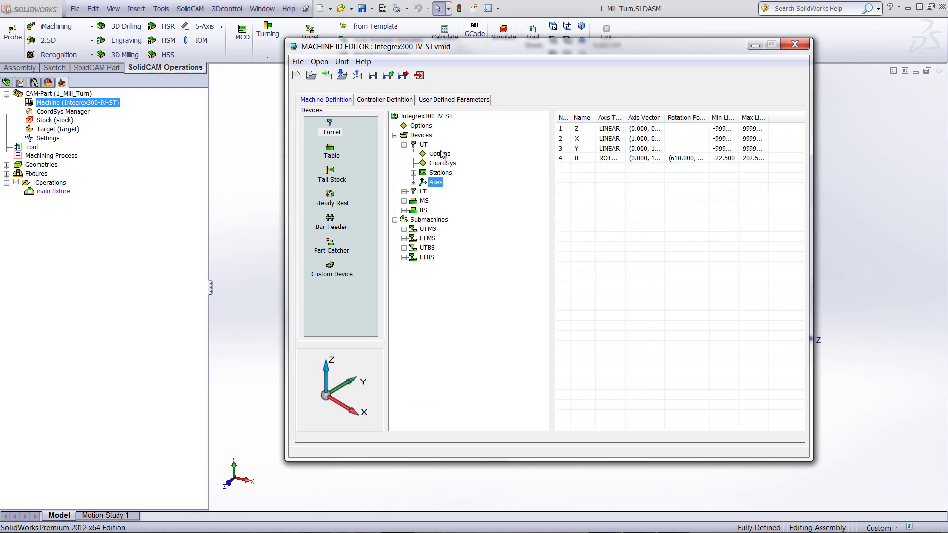
Step: Review the UT turret's options and the general properties of the UT, LT, MS and BS devices
left_click(434, 154)
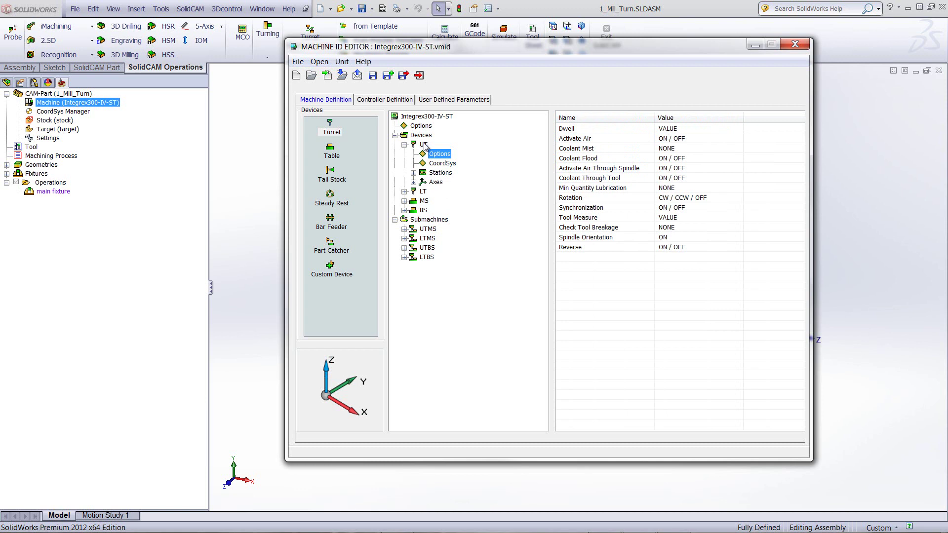
left_click(424, 144)
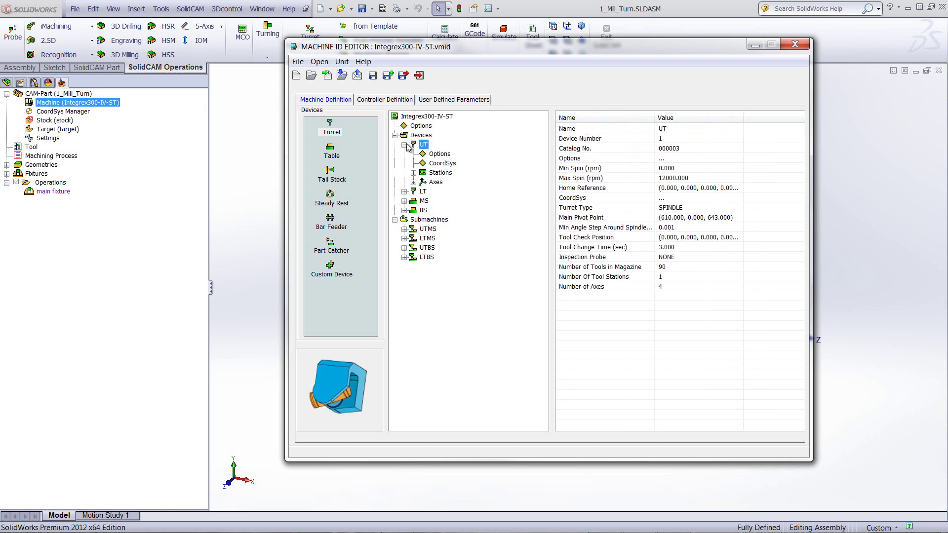
left_click(403, 145)
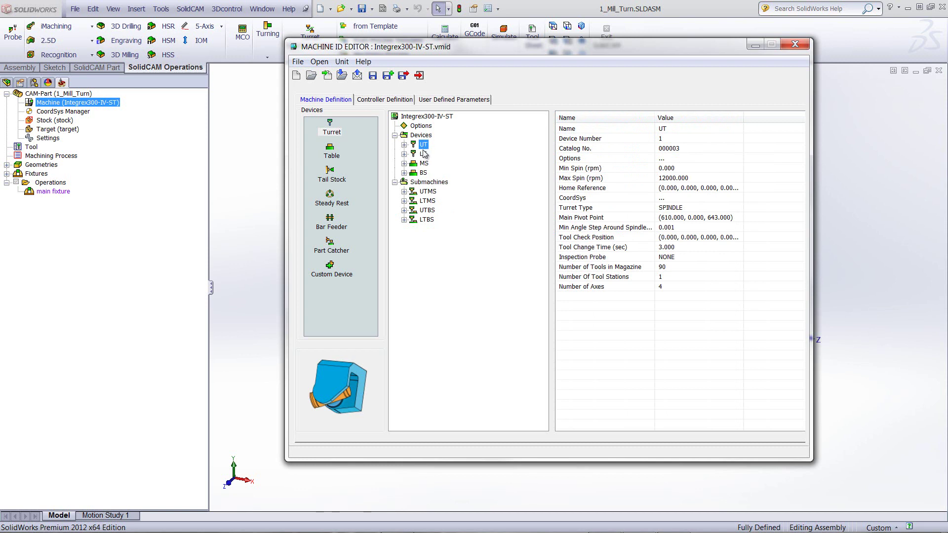
left_click(423, 155)
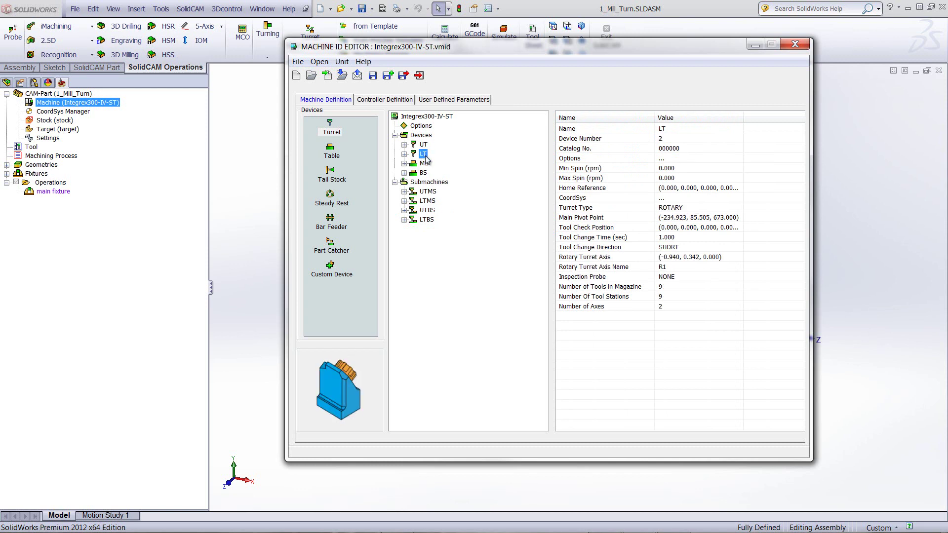
left_click(423, 173)
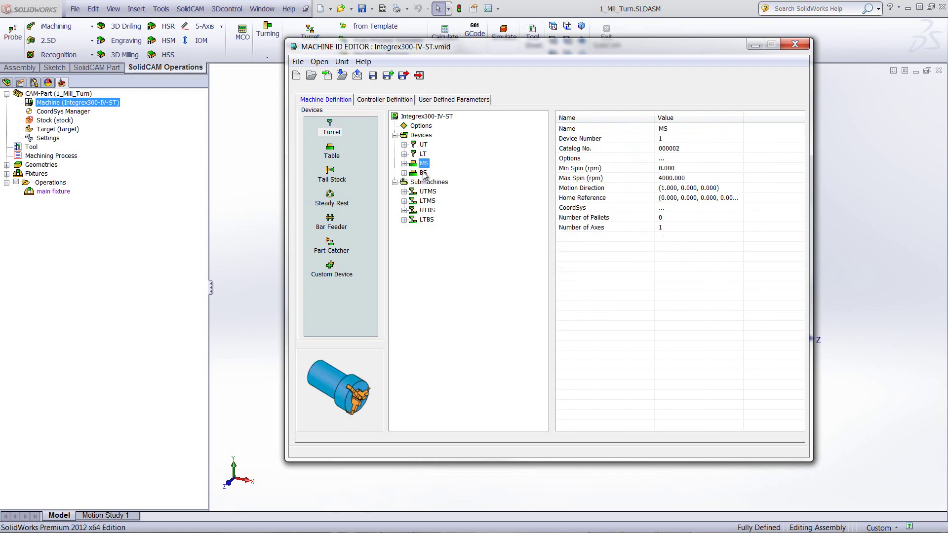
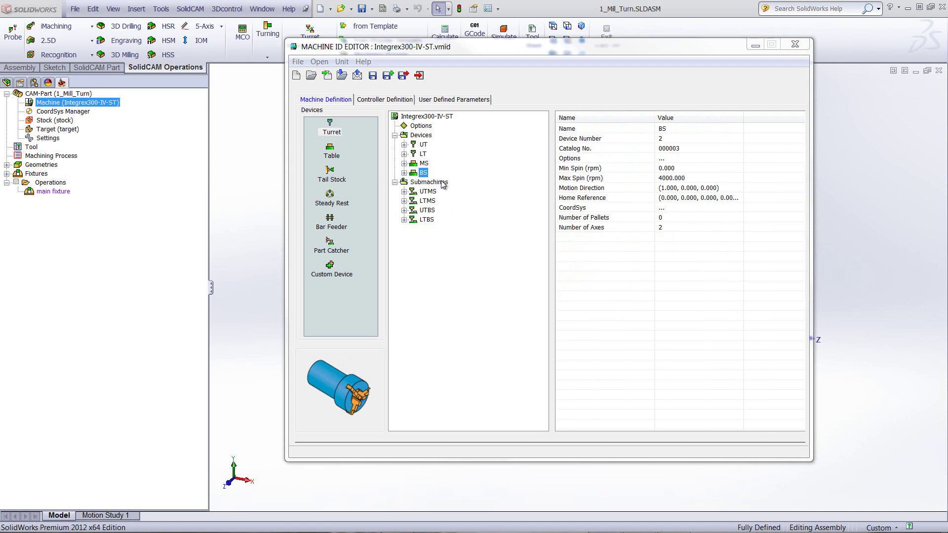
Step: Examine the submachine list and the UTMS and LTBS submachine properties, and close the machine definition
left_click(441, 182)
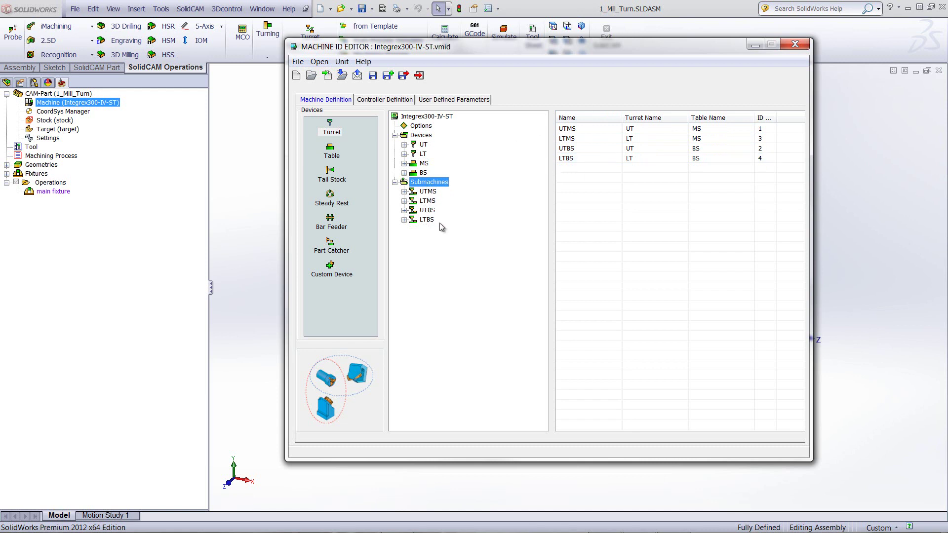
left_click(428, 192)
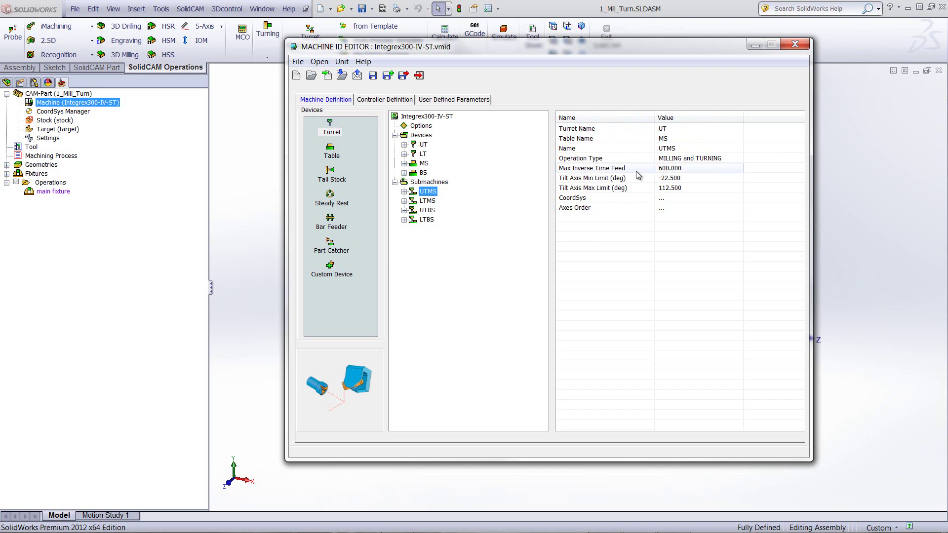
left_click(430, 223)
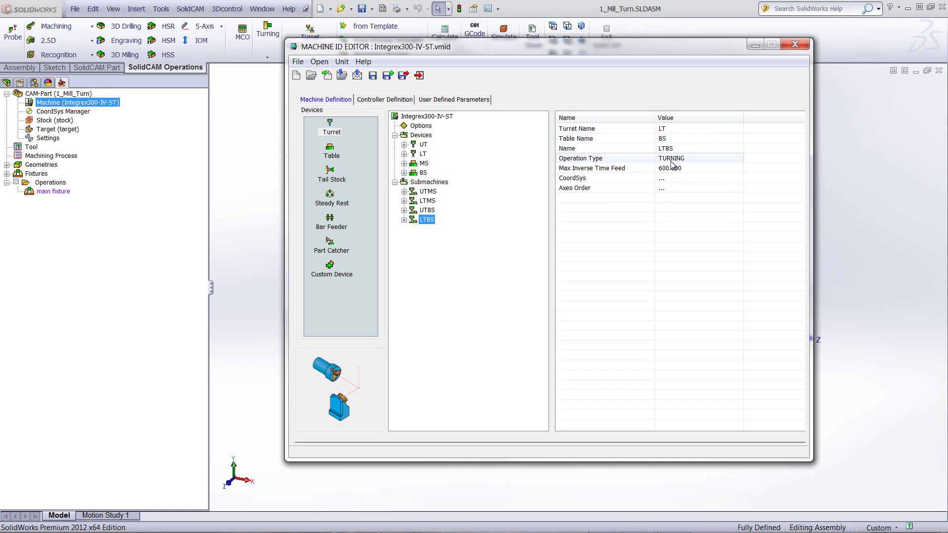
key("alt+F4")
Step: Open the CAM part's tool table
left_click(38, 149)
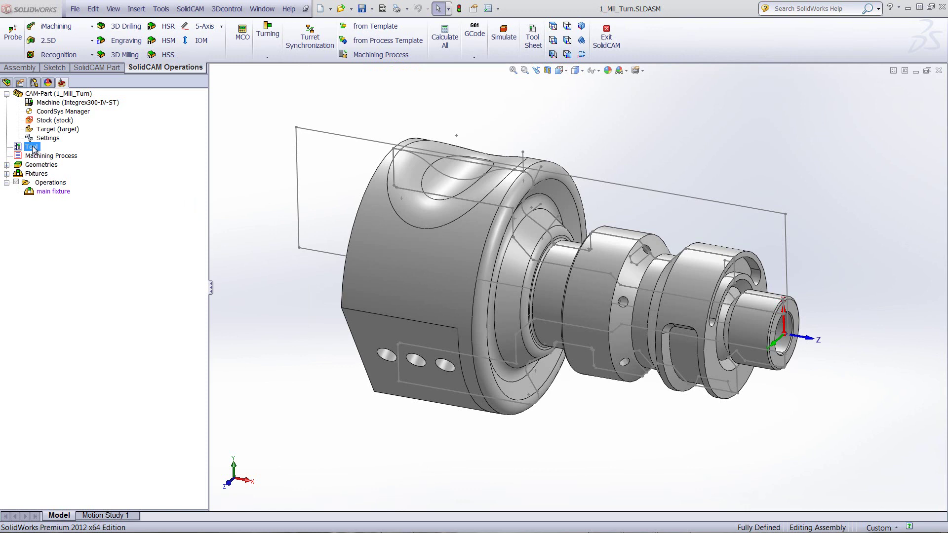
double_click(34, 149)
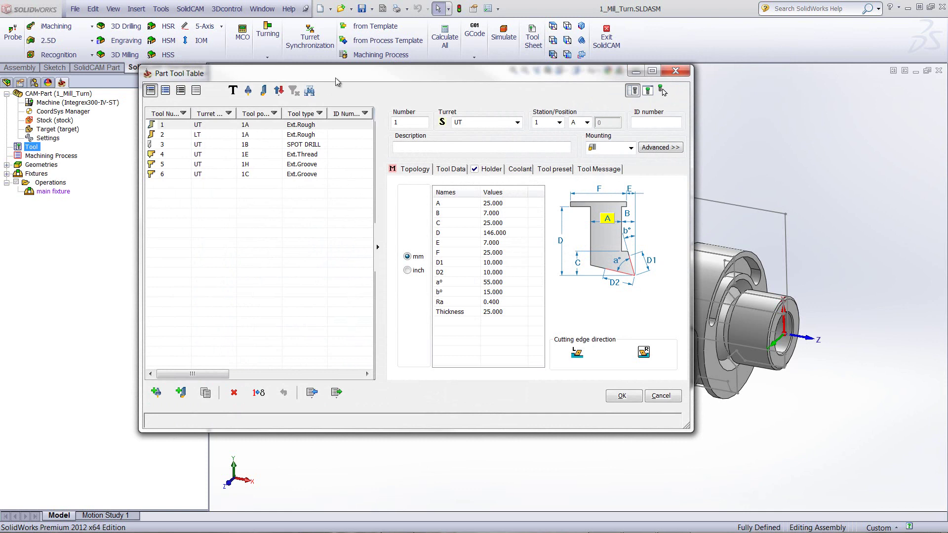
left_click_drag(345, 73, 449, 72)
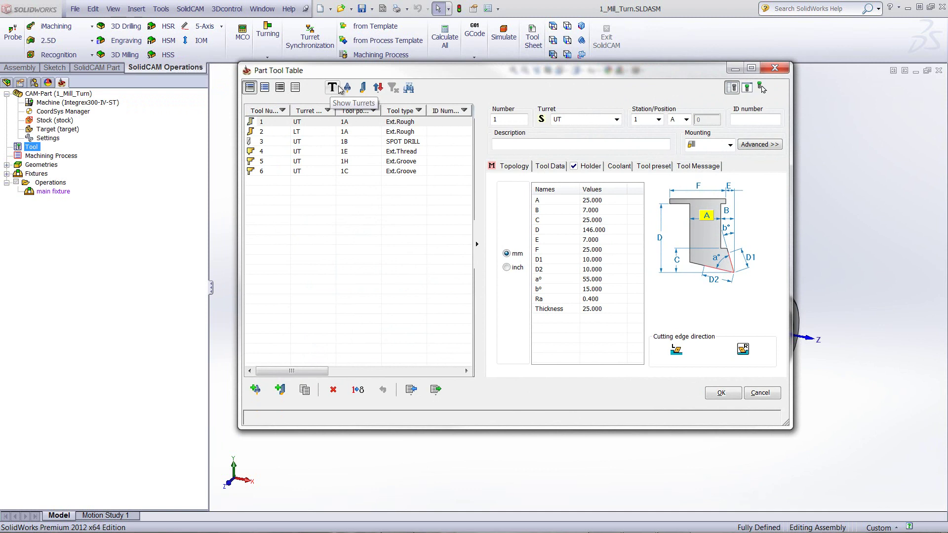
Step: Look over tool 1's available turret assignments and cutting edge direction options without changing its turret
left_click(362, 89)
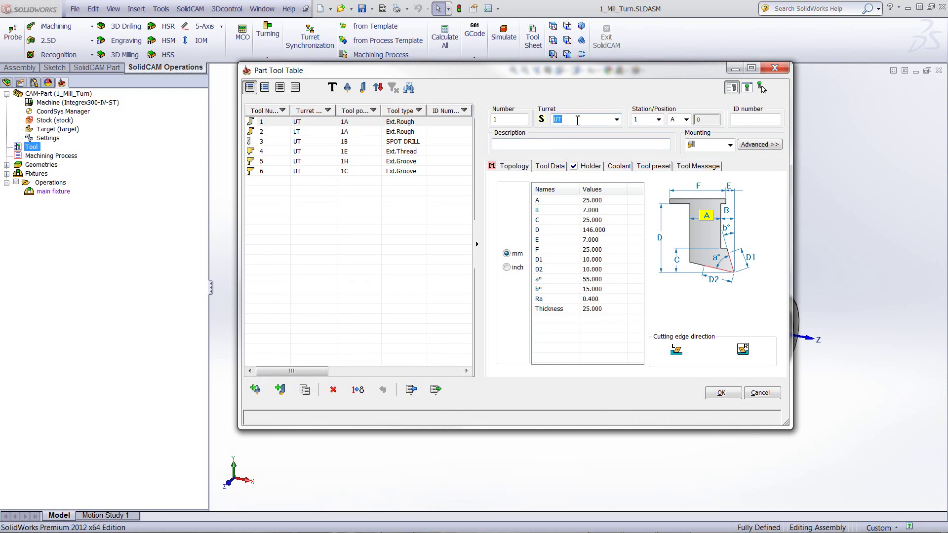
left_click(617, 120)
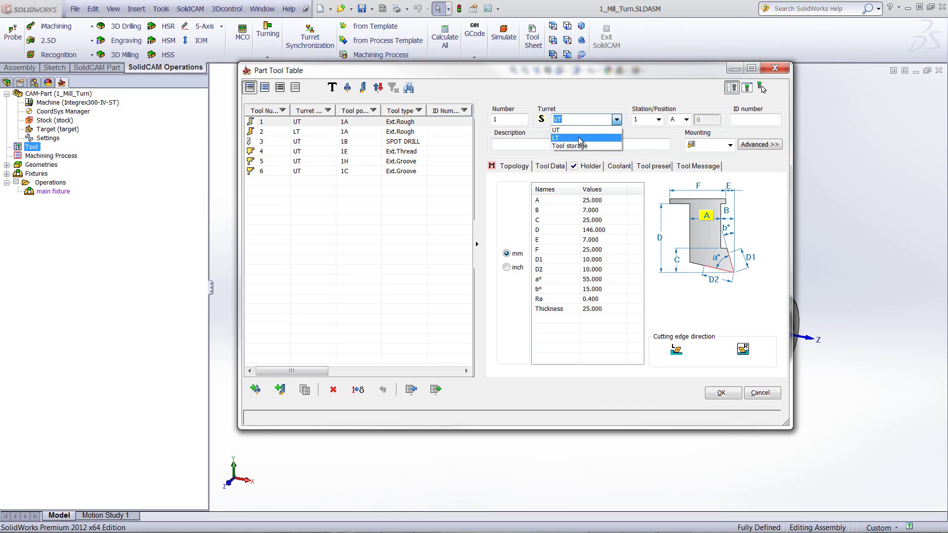
left_click(584, 120)
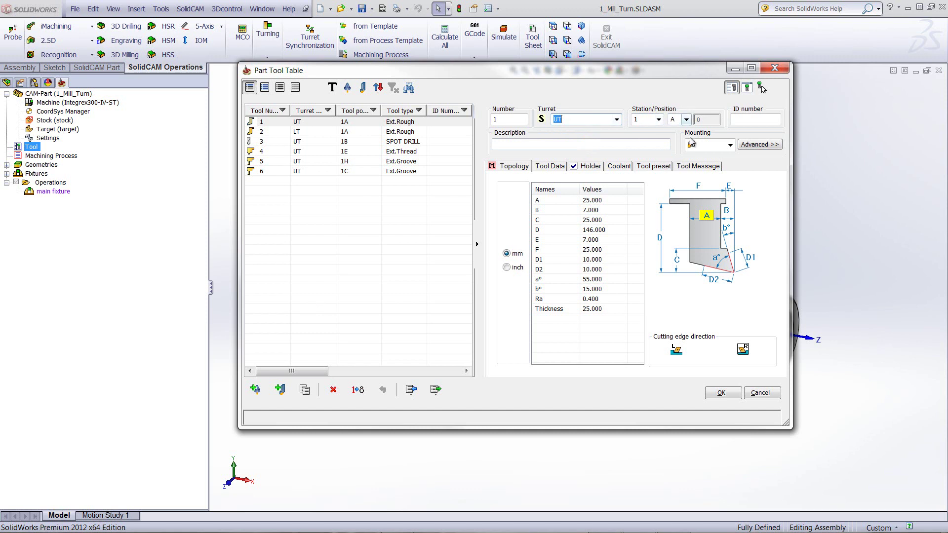
left_click(676, 350)
left_click(743, 350)
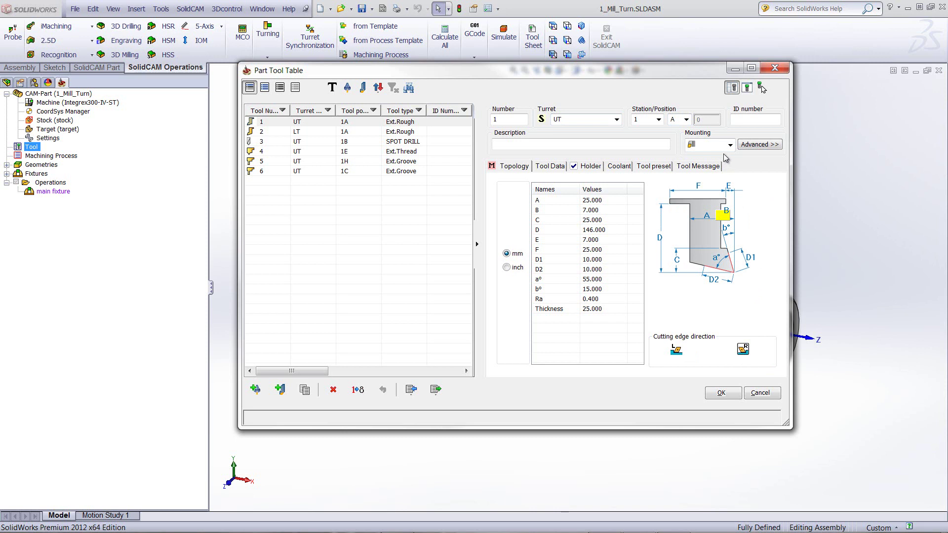
Step: Examine tool 1's advanced mounting settings, including its setup angle and tool picture, and close them
left_click_drag(633, 70, 471, 67)
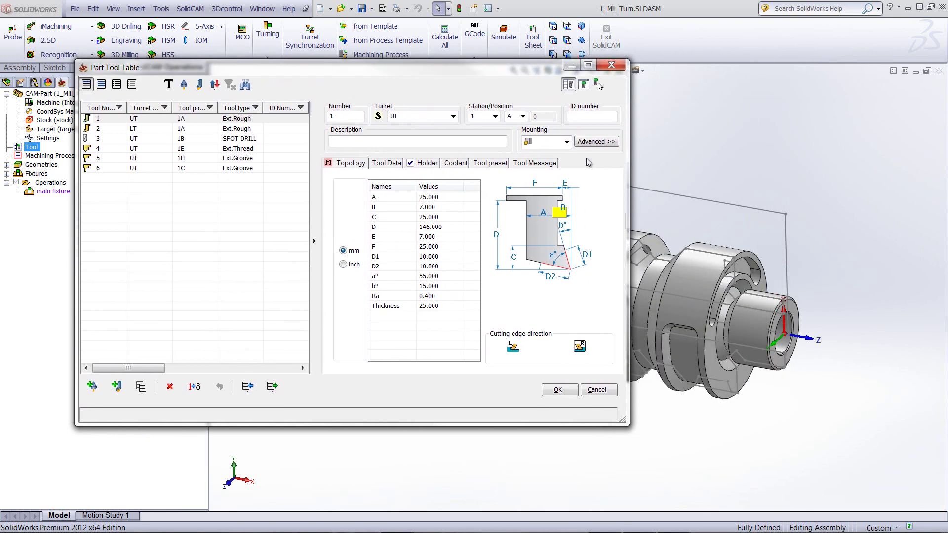
left_click(597, 141)
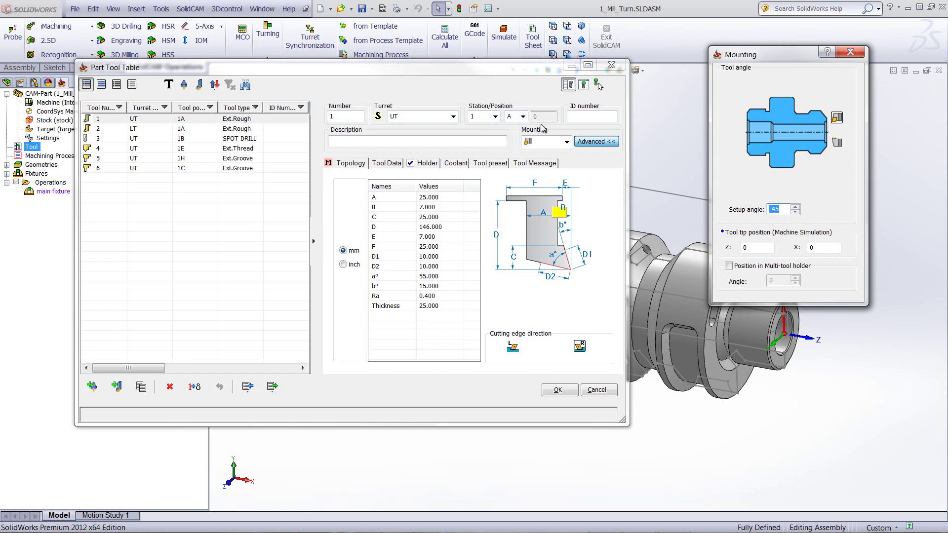
left_click(836, 117)
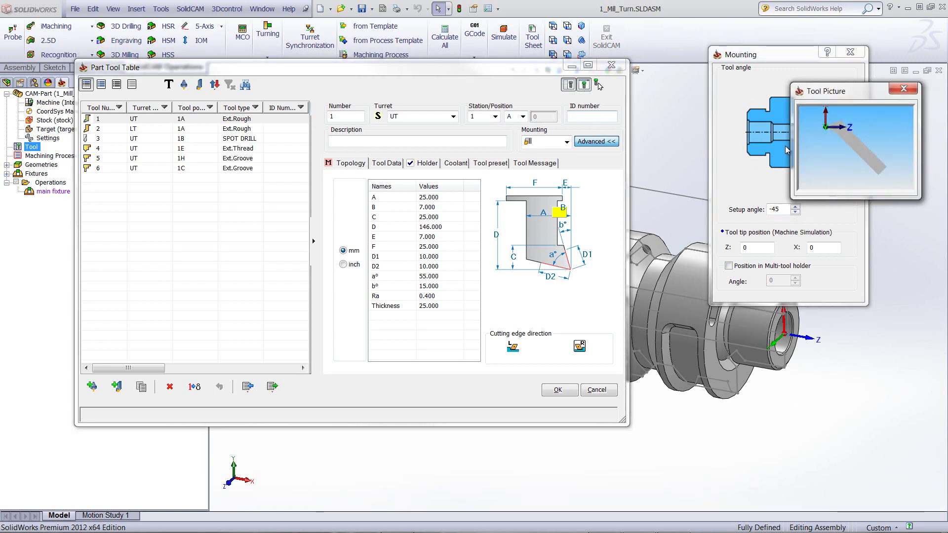
left_click_drag(859, 100, 590, 90)
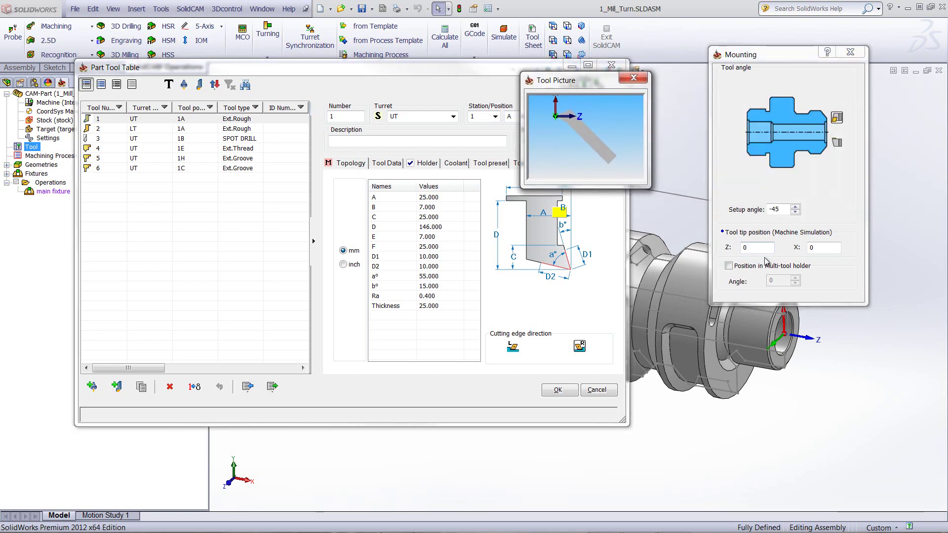
left_click_drag(795, 212, 795, 208)
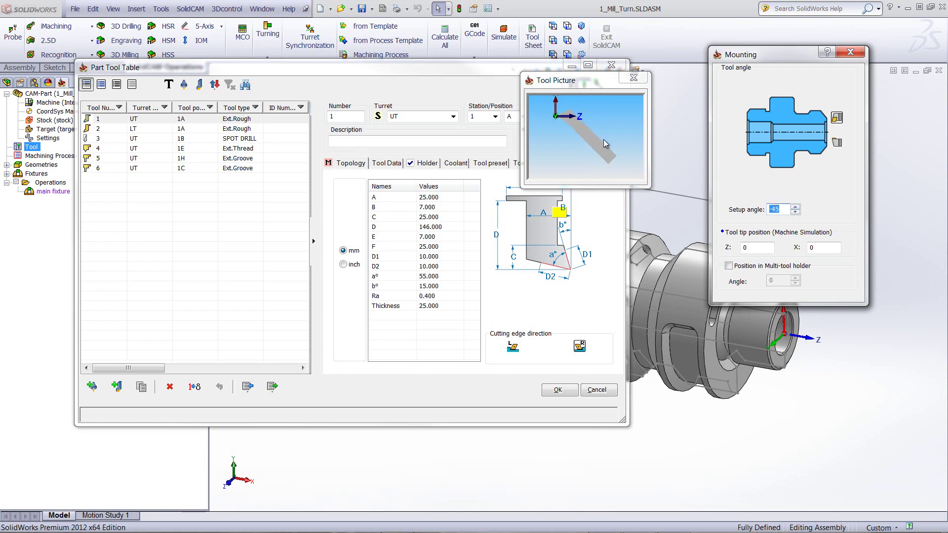
key("Return")
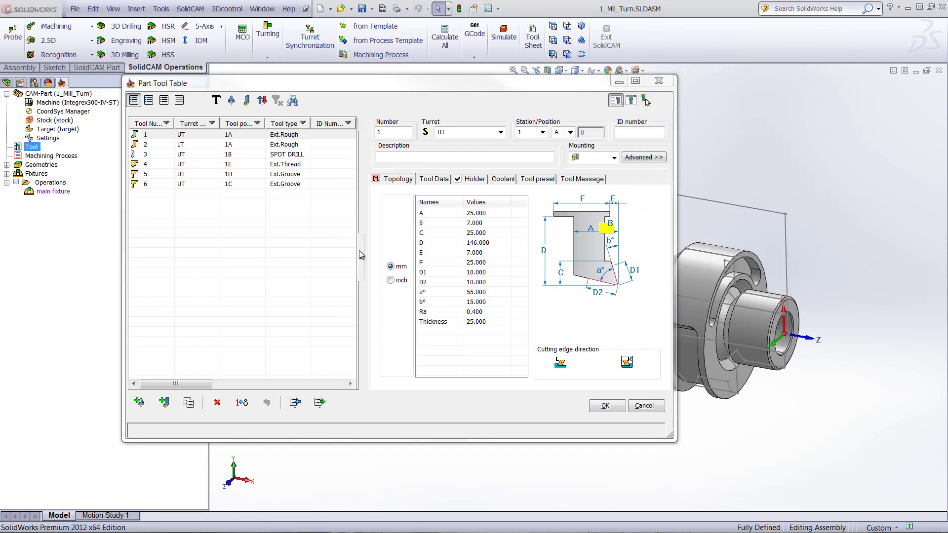
Step: Add a composite external turning tool to the part tool table and set its insert shape to W (80°)
left_click(163, 403)
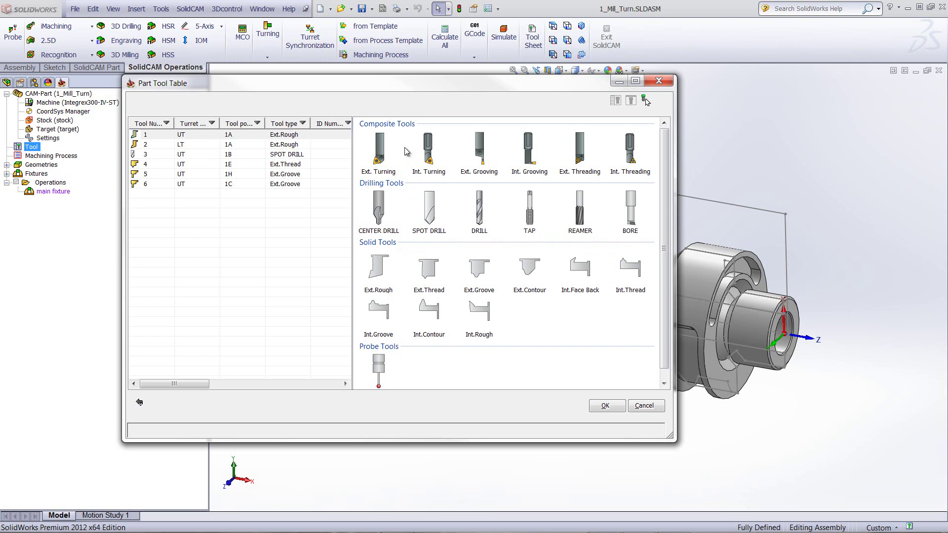
left_click(379, 148)
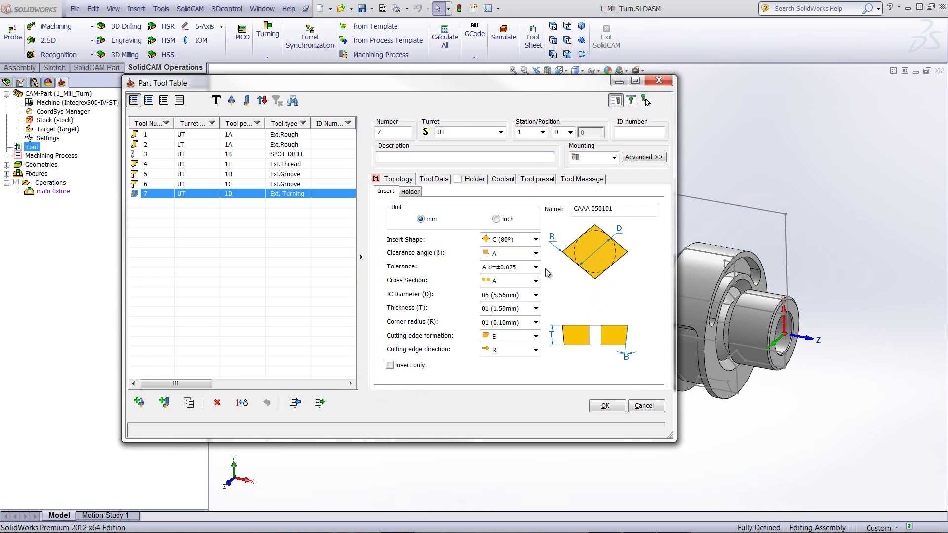
left_click(536, 246)
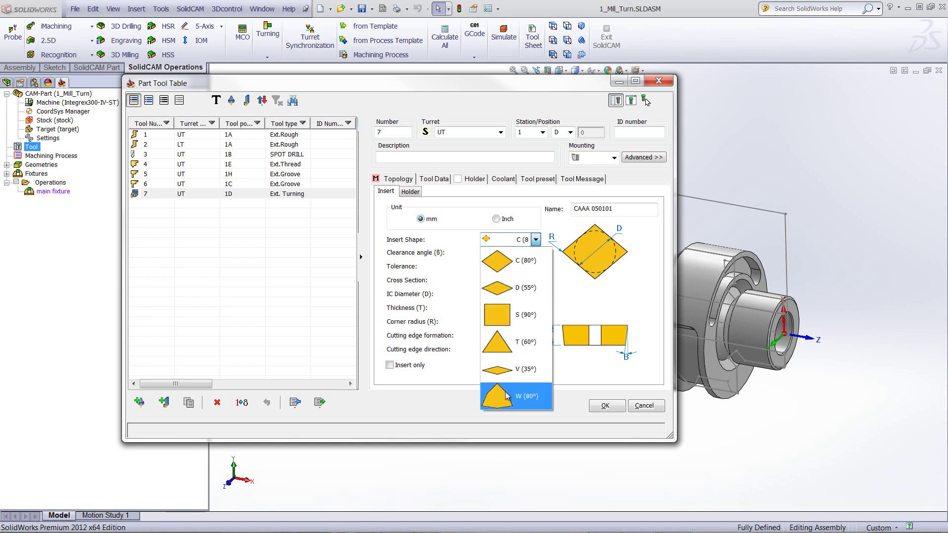
left_click(492, 401)
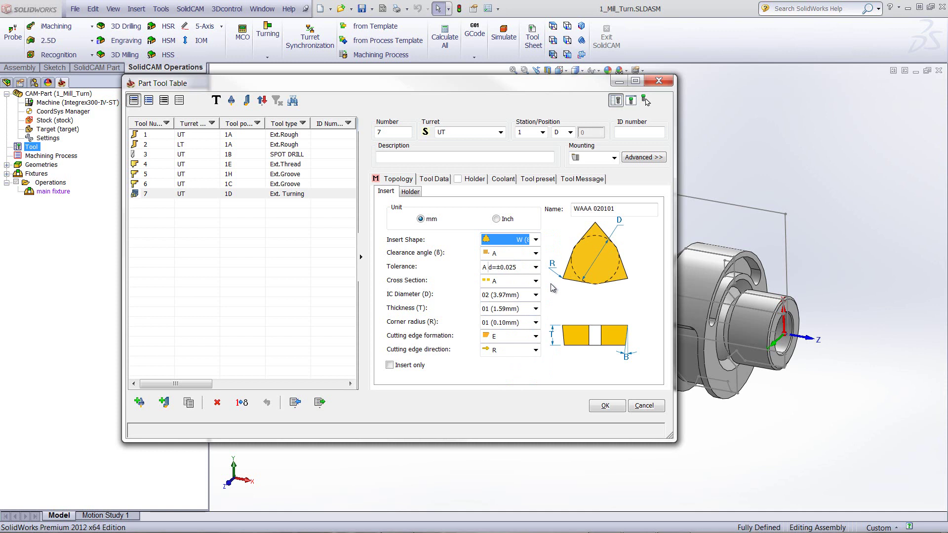
Step: Look over tool 7's holder parameters and the IC diameter and corner radius options for its insert
left_click(416, 193)
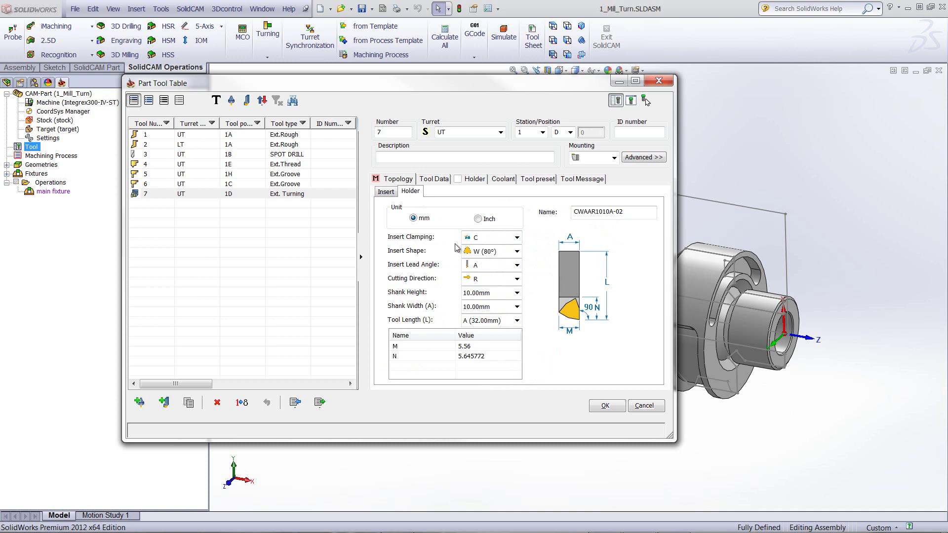
left_click(387, 192)
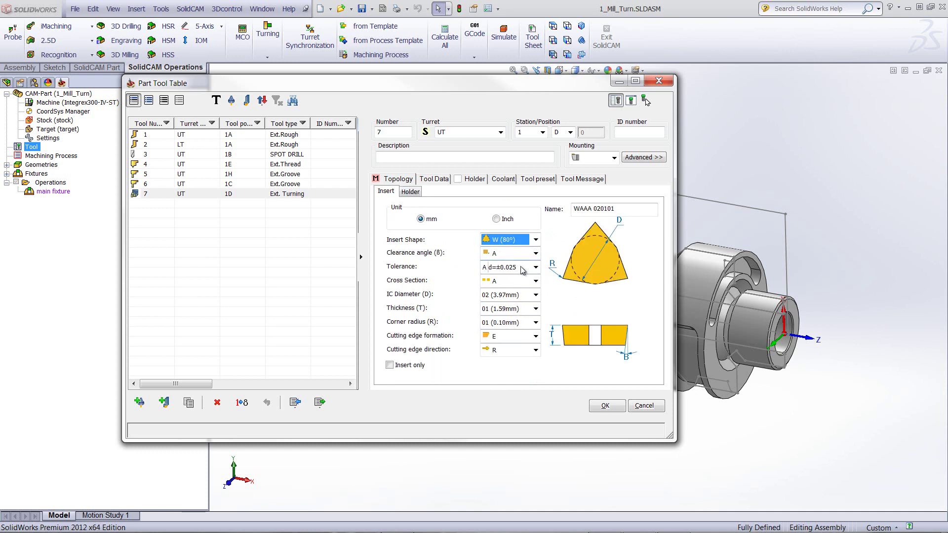
left_click(534, 295)
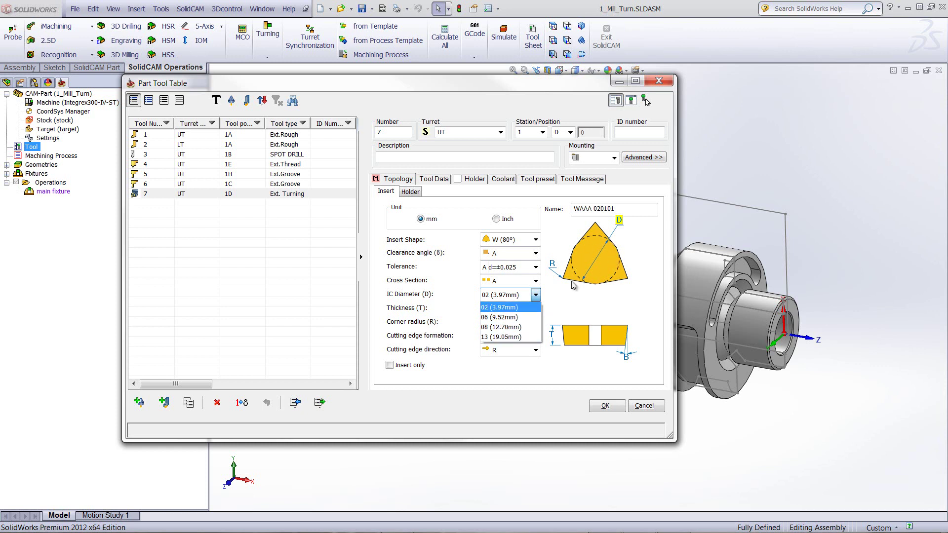
left_click(581, 295)
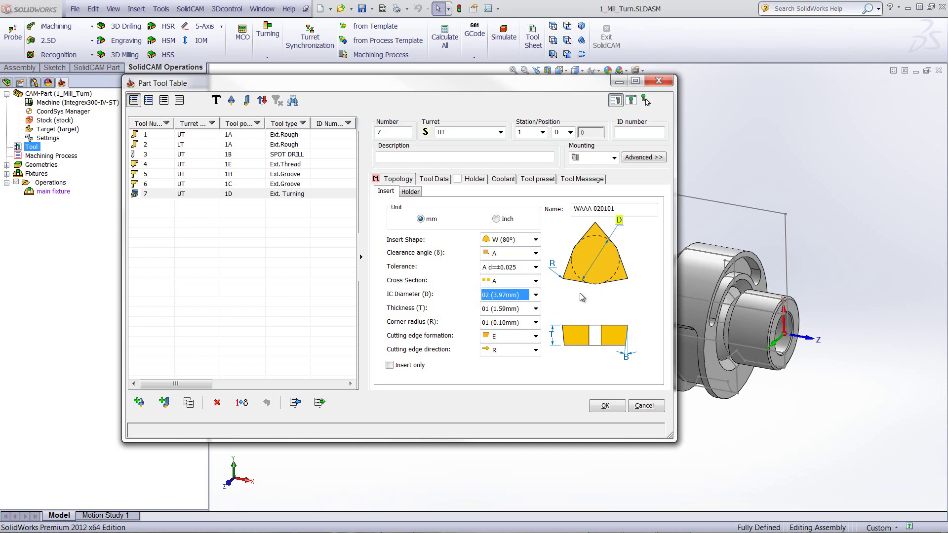
left_click(534, 323)
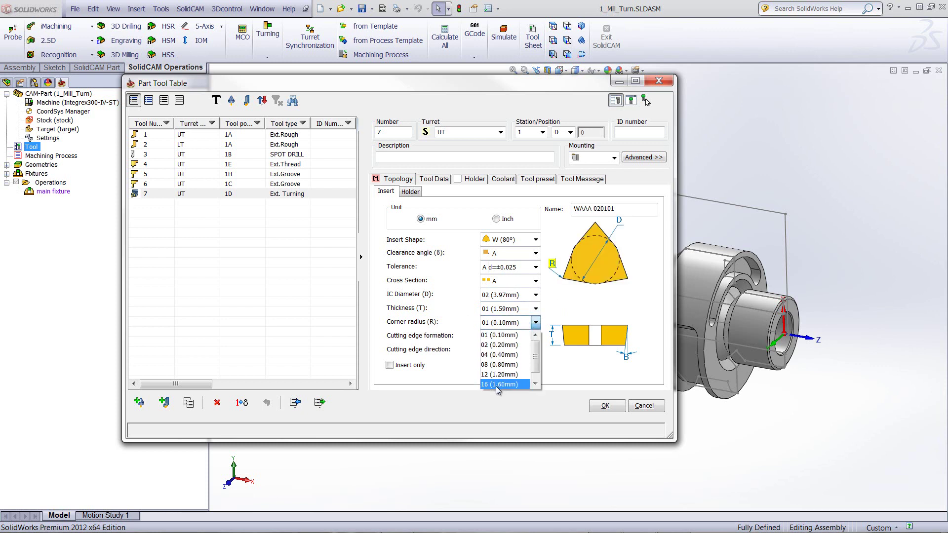
left_click(592, 305)
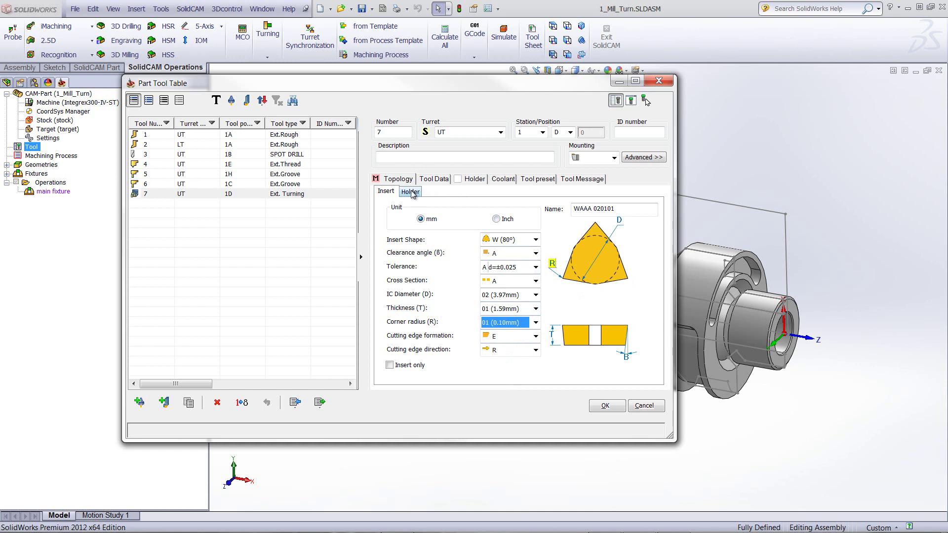
Step: Review the insert clamping options of tool 7's holder and set its insert lead angle to L
left_click(411, 192)
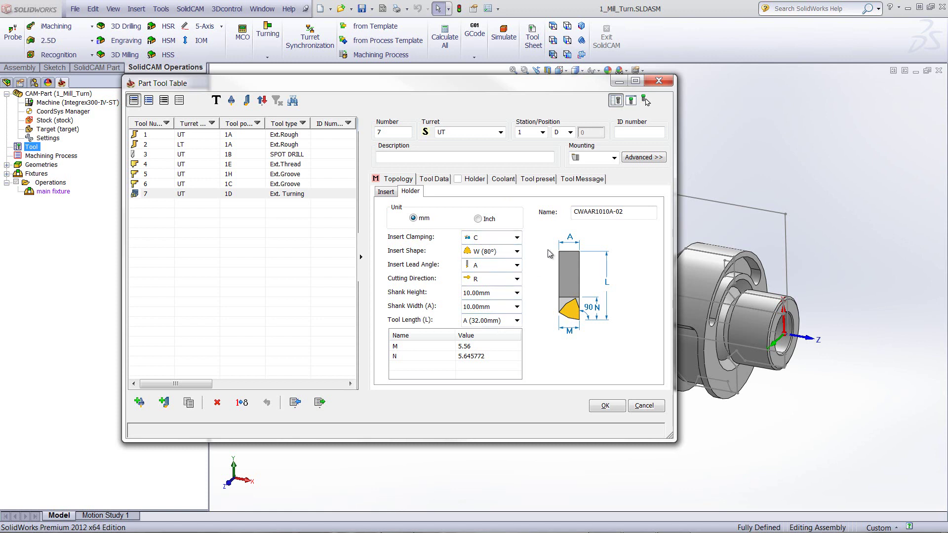
left_click(517, 238)
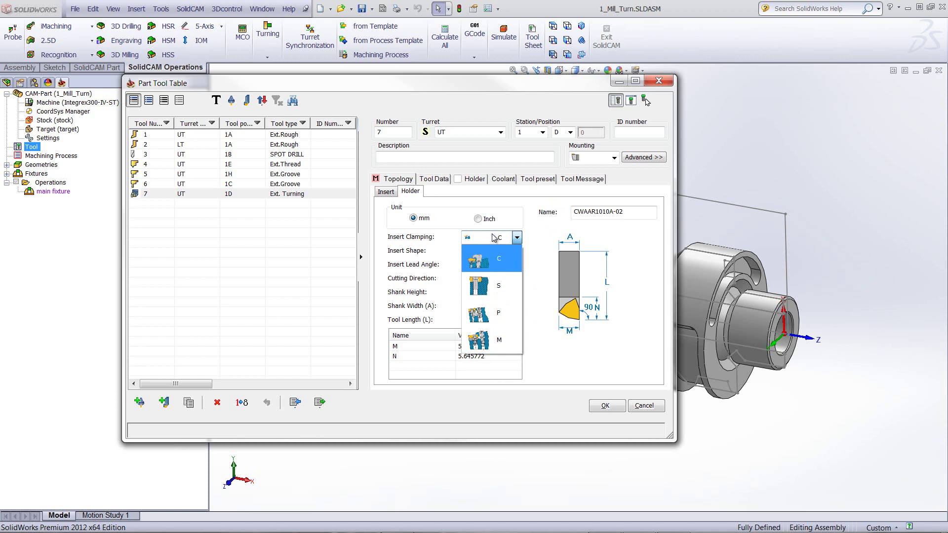
left_click(493, 238)
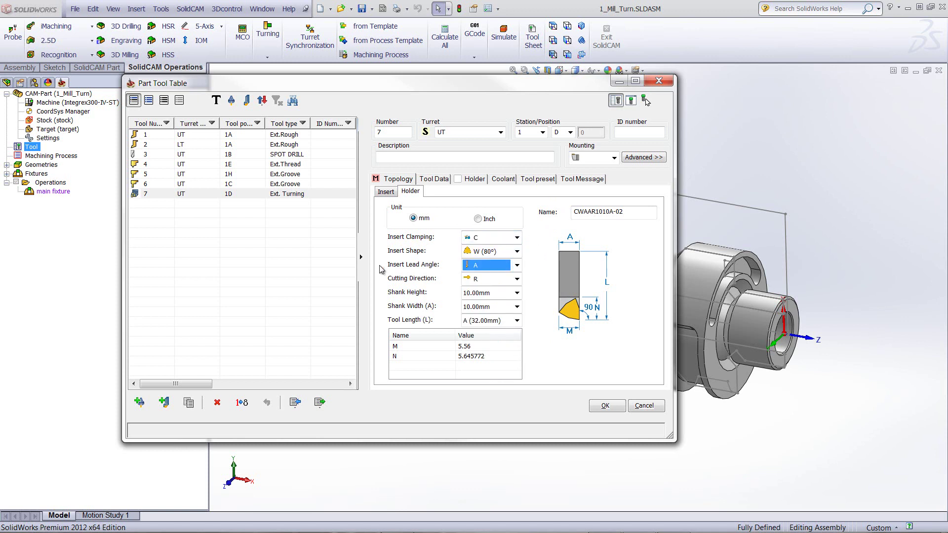
left_click(516, 266)
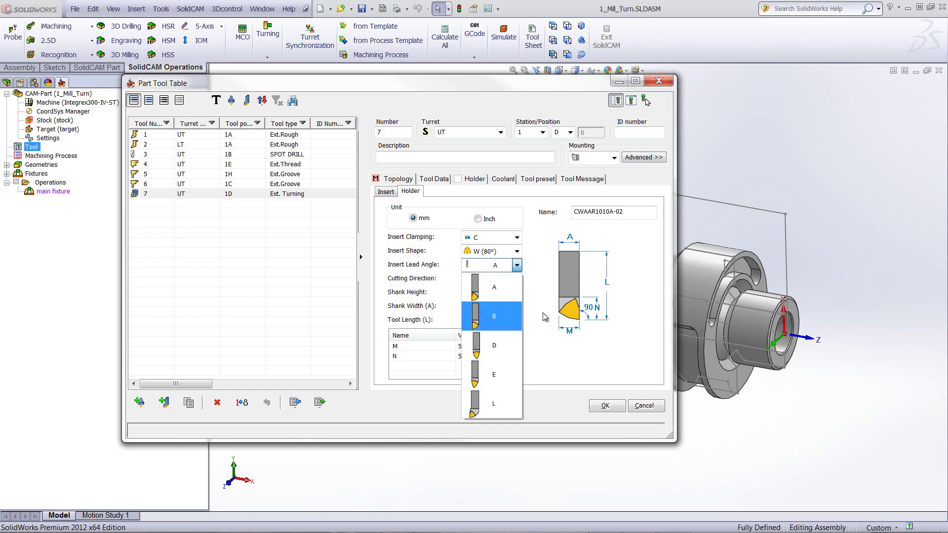
left_click(481, 402)
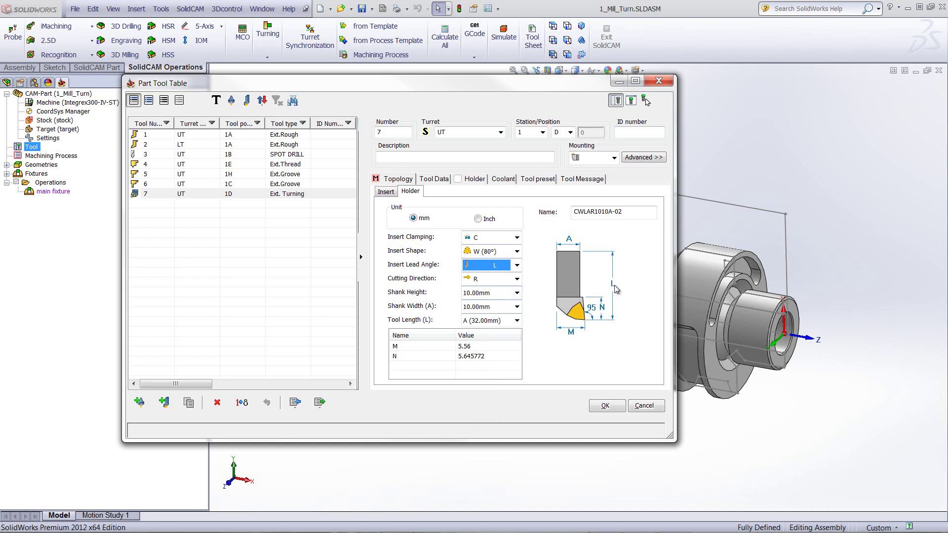
Step: Check the holder's tool length options and set both its shank width and shank height to 20 mm
left_click(517, 321)
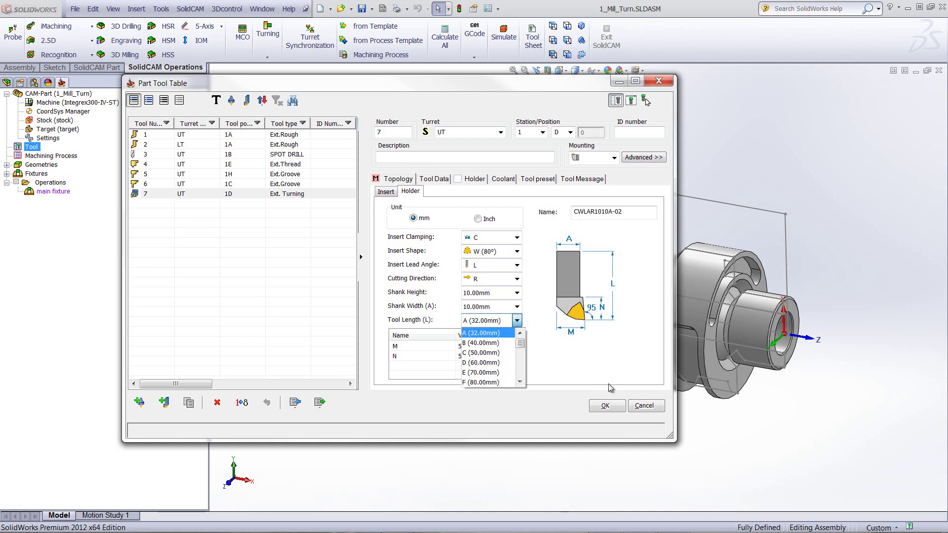
left_click(494, 334)
left_click(516, 307)
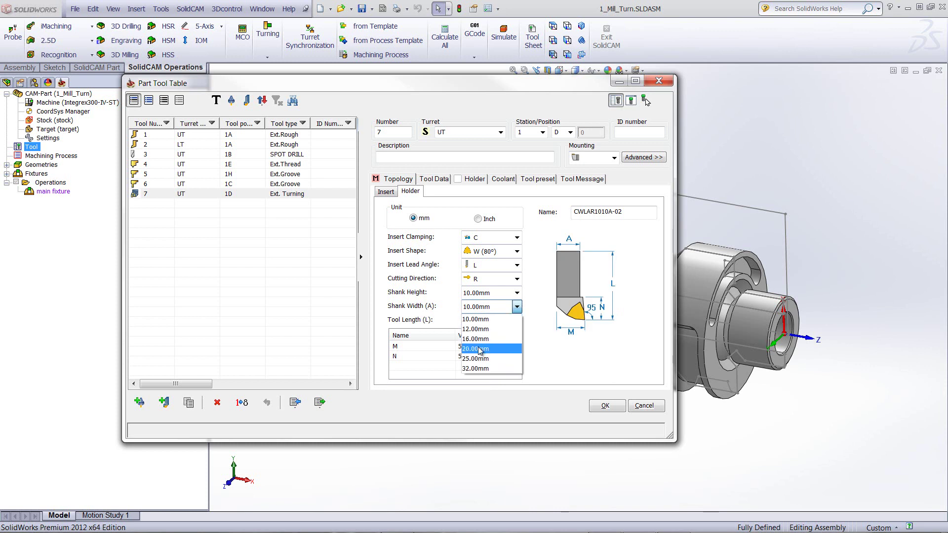
left_click(480, 349)
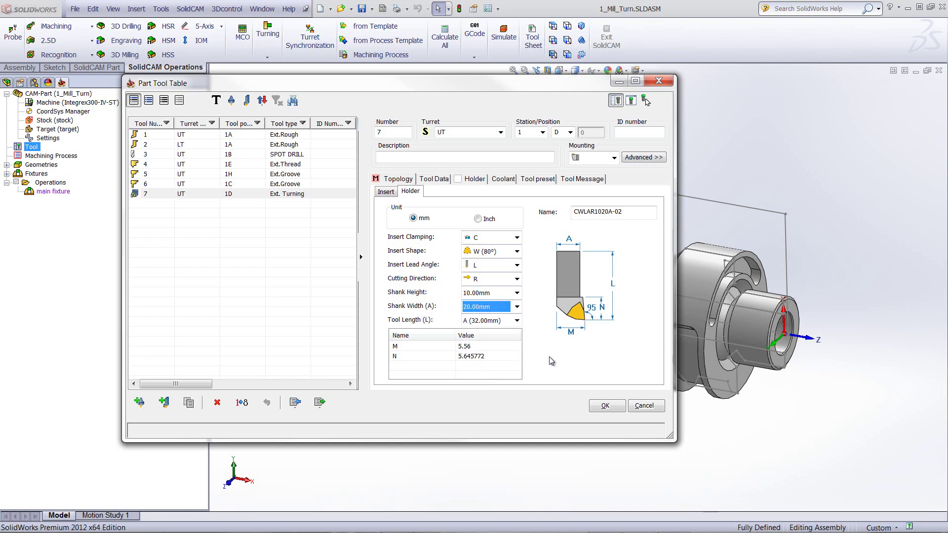
left_click(502, 294)
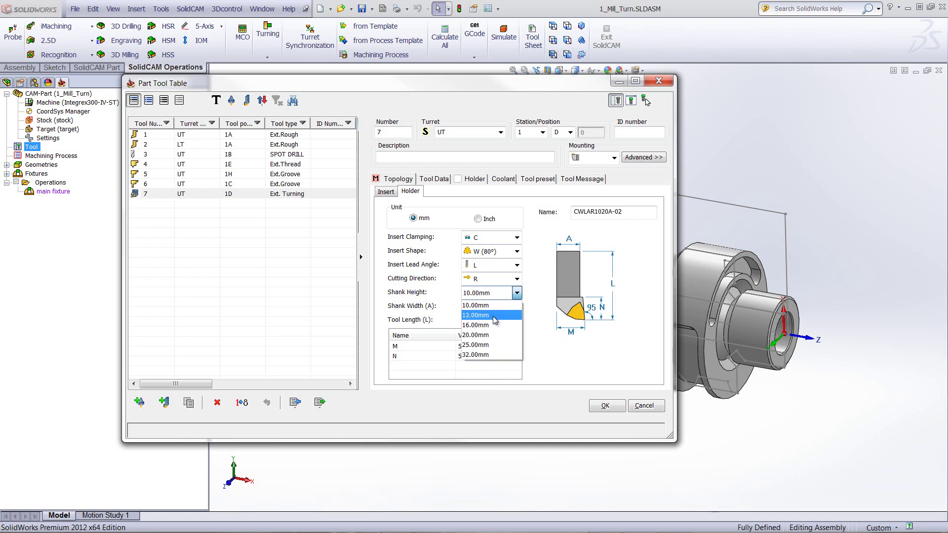
left_click(489, 335)
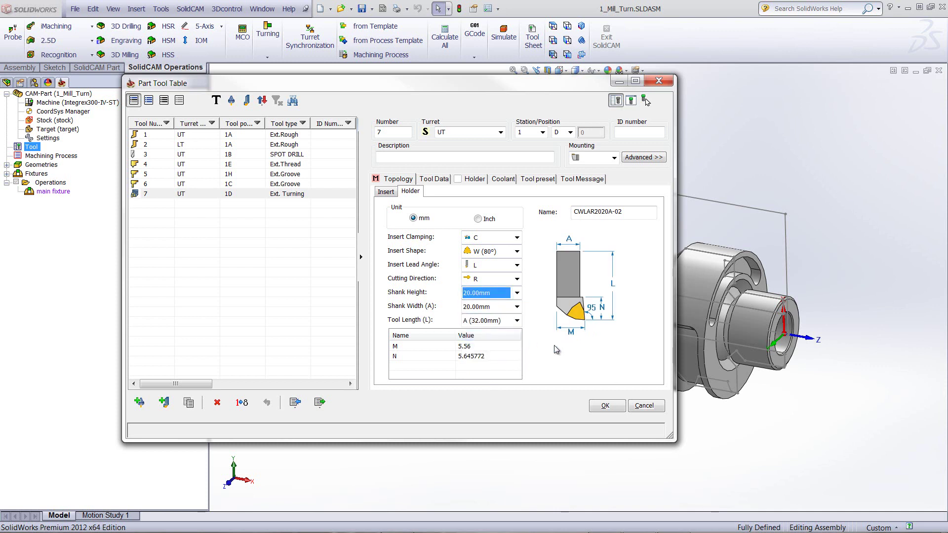